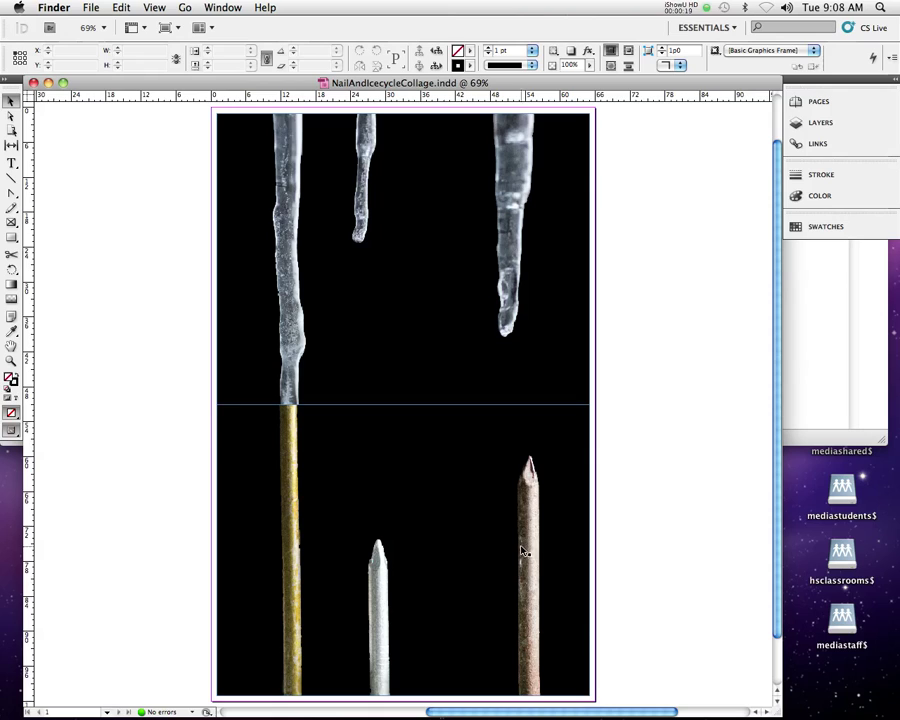
- Nudge the nail photo slightly left inside the lower frame, then deselect it
{"action": "left_click", "coordinate": [404, 552]}
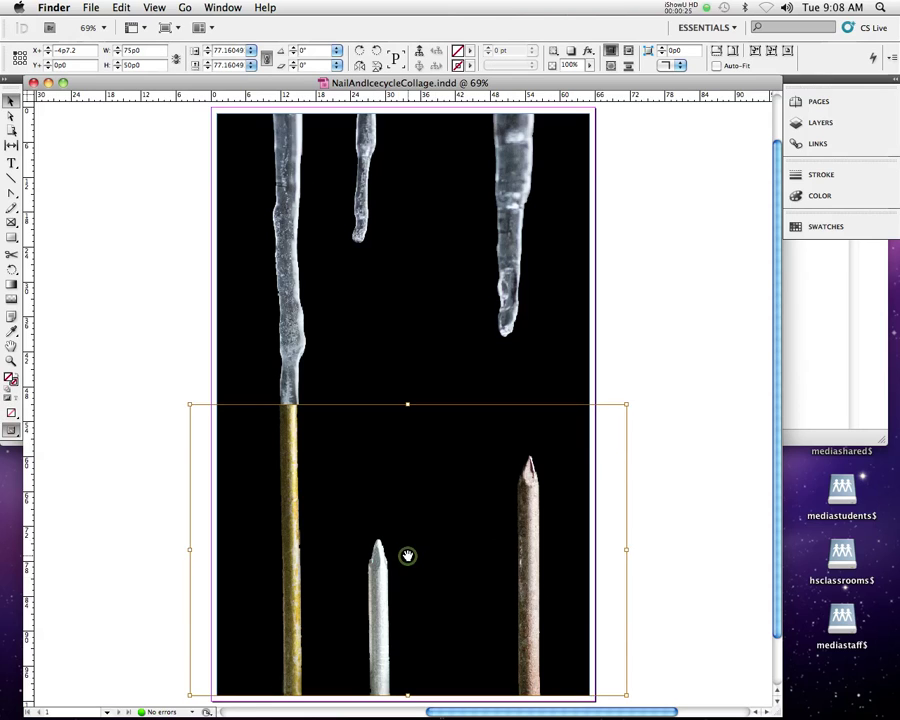
{"action": "left_click_drag", "start_coordinate": [404, 552], "coordinate": [400, 550]}
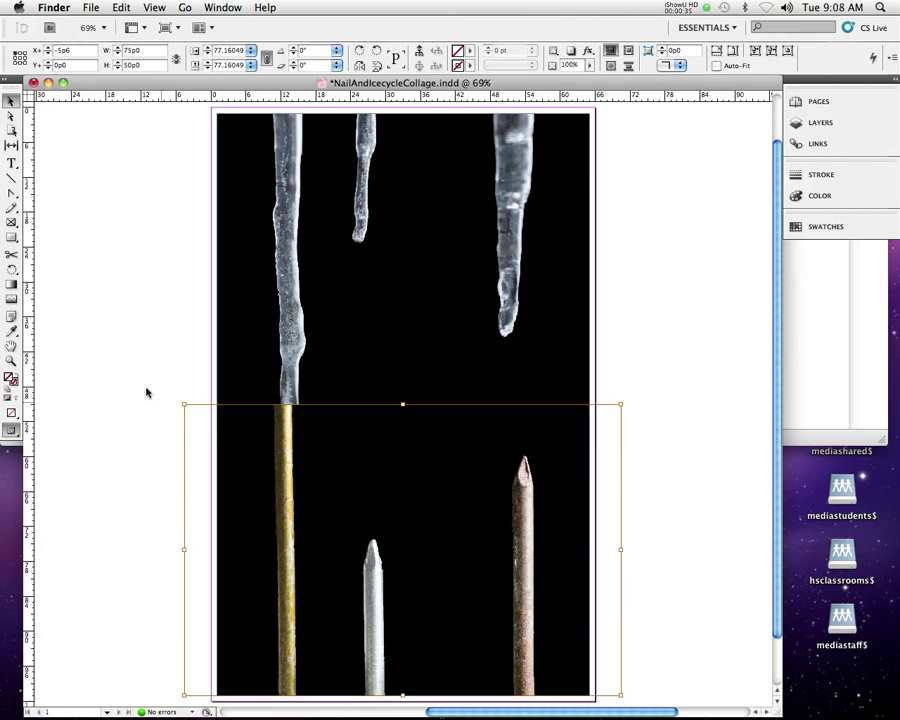
{"action": "left_click", "coordinate": [120, 295]}
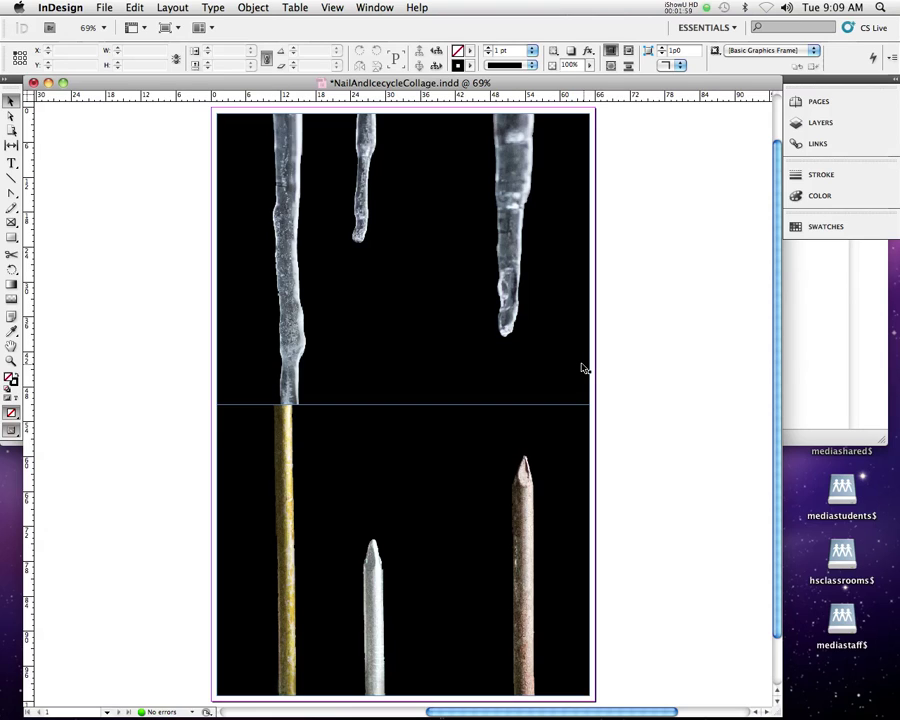
{"action": "left_click", "coordinate": [403, 263]}
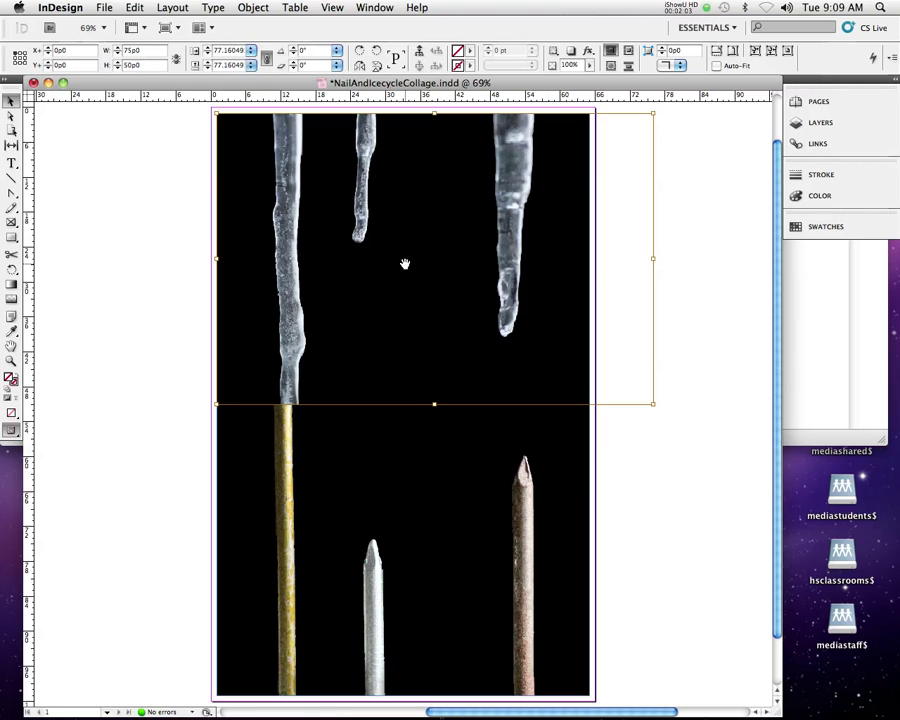
{"action": "right_click", "coordinate": [405, 264]}
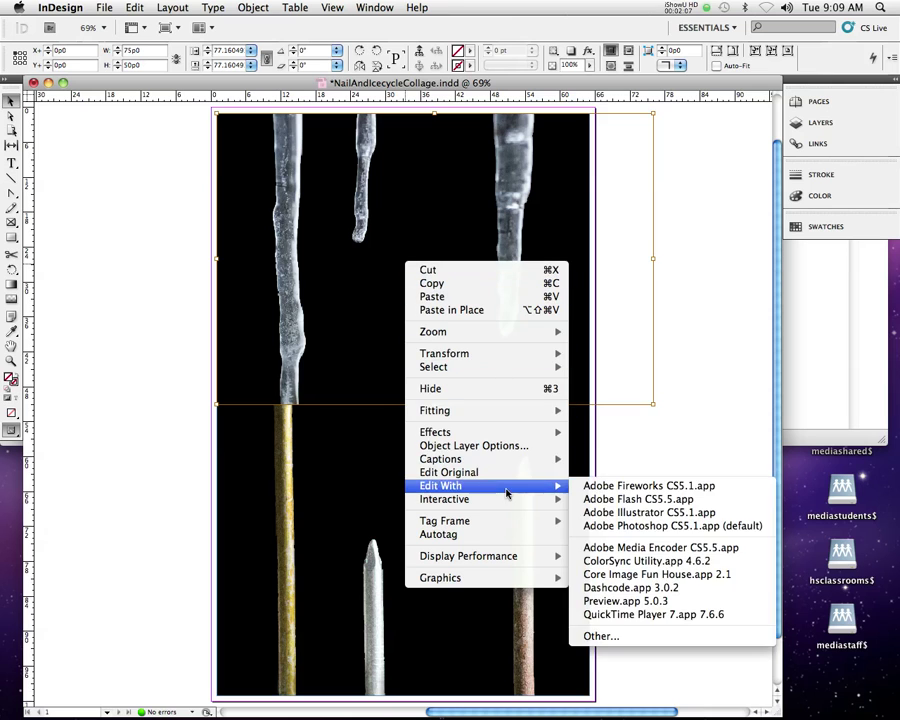
{"action": "mouse_move", "coordinate": [490, 361]}
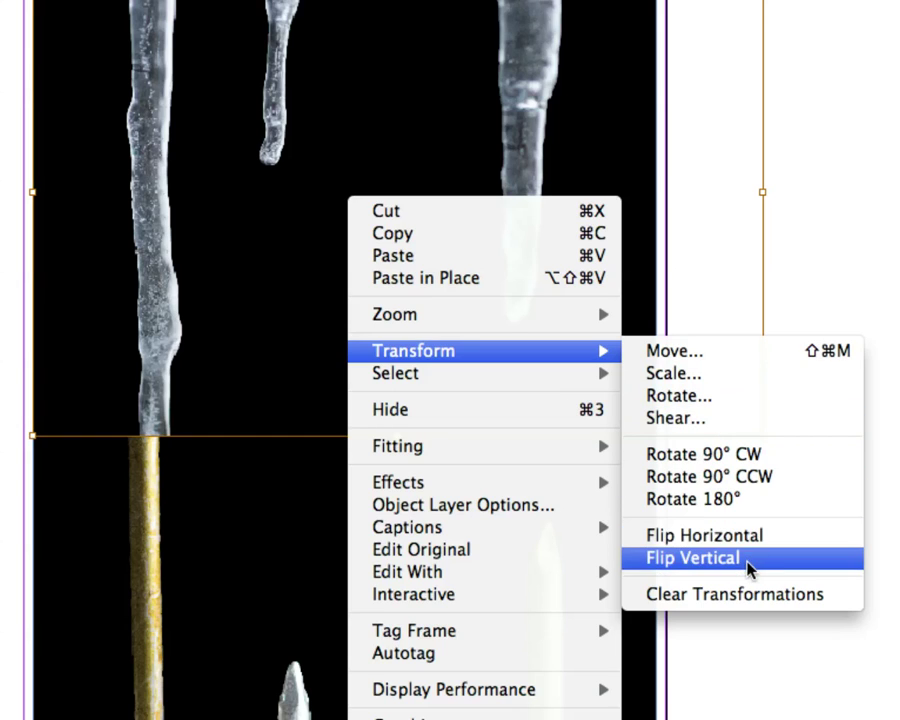
{"action": "left_click", "coordinate": [719, 396]}
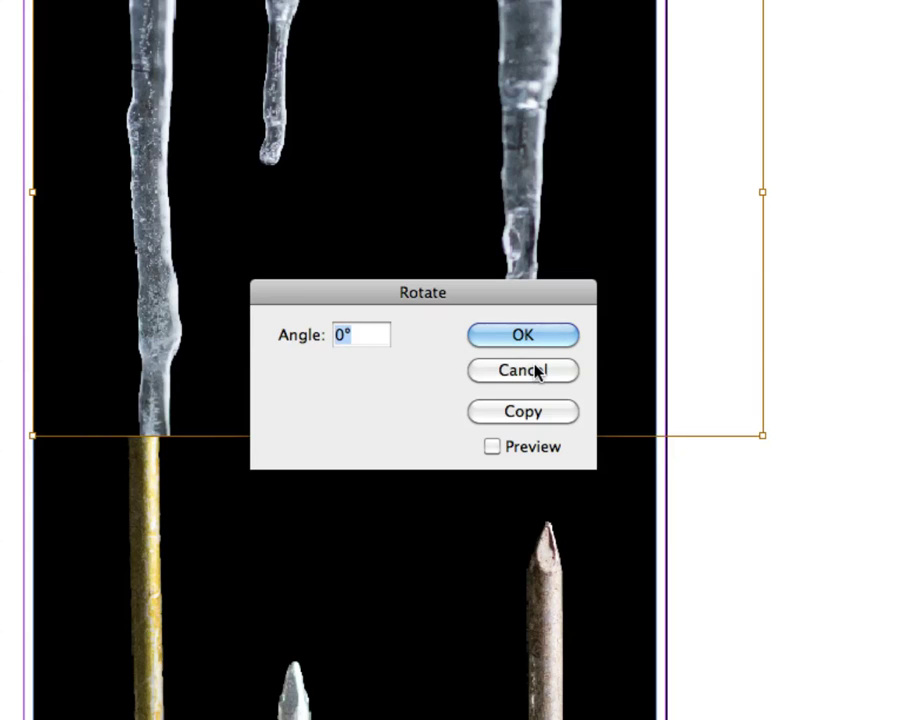
{"action": "left_click", "coordinate": [535, 371]}
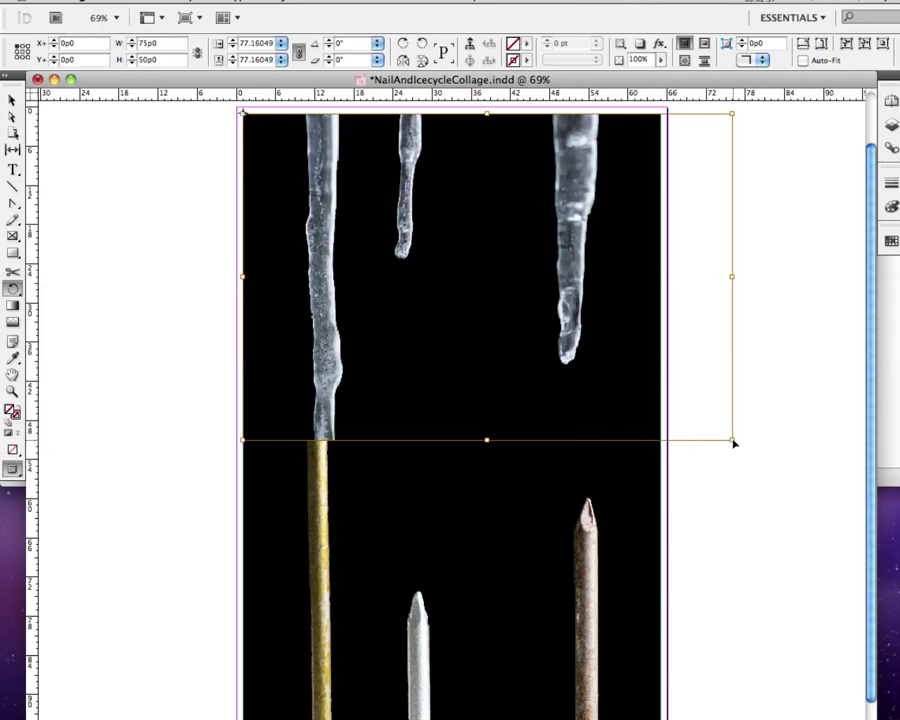
{"action": "left_click_drag", "start_coordinate": [734, 441], "coordinate": [669, 484]}
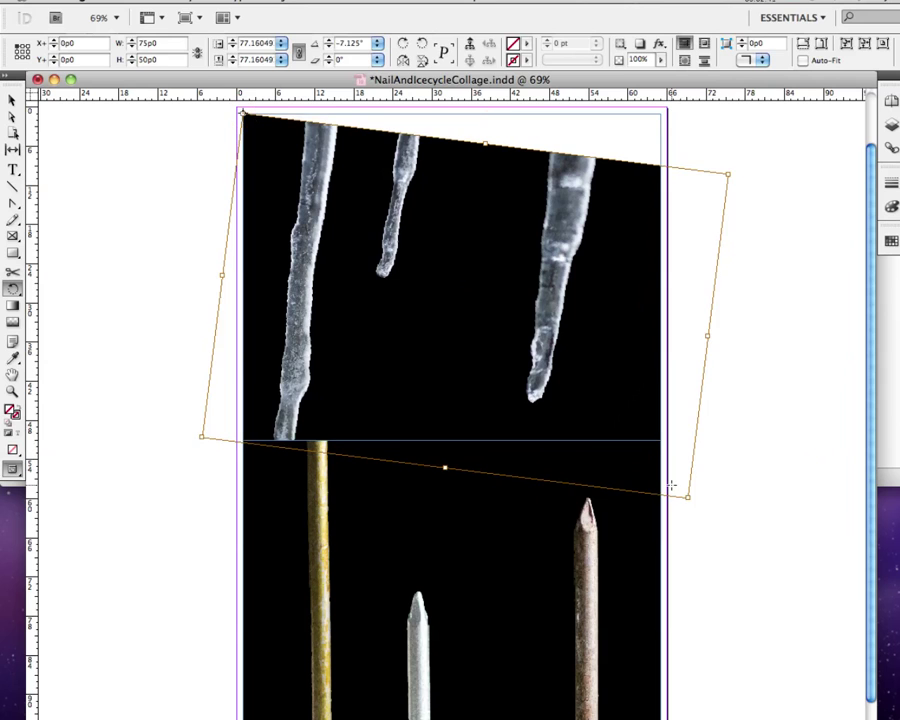
- Undo the first rotation and rotate the icicle frame to -11.25° around its top-left corner
{"action": "key", "text": "super+z"}
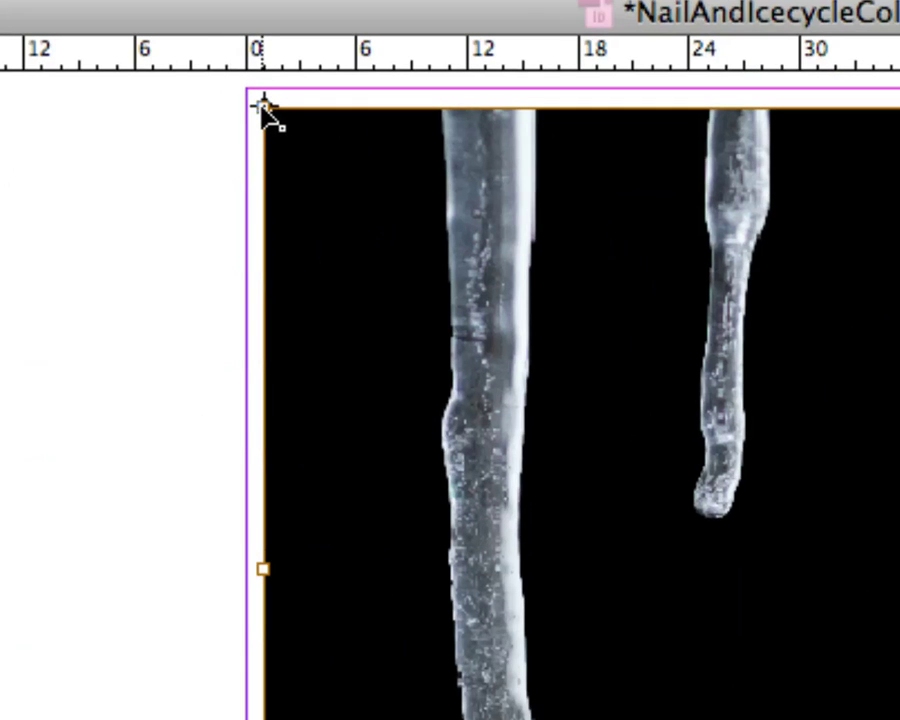
{"action": "left_click", "coordinate": [263, 104]}
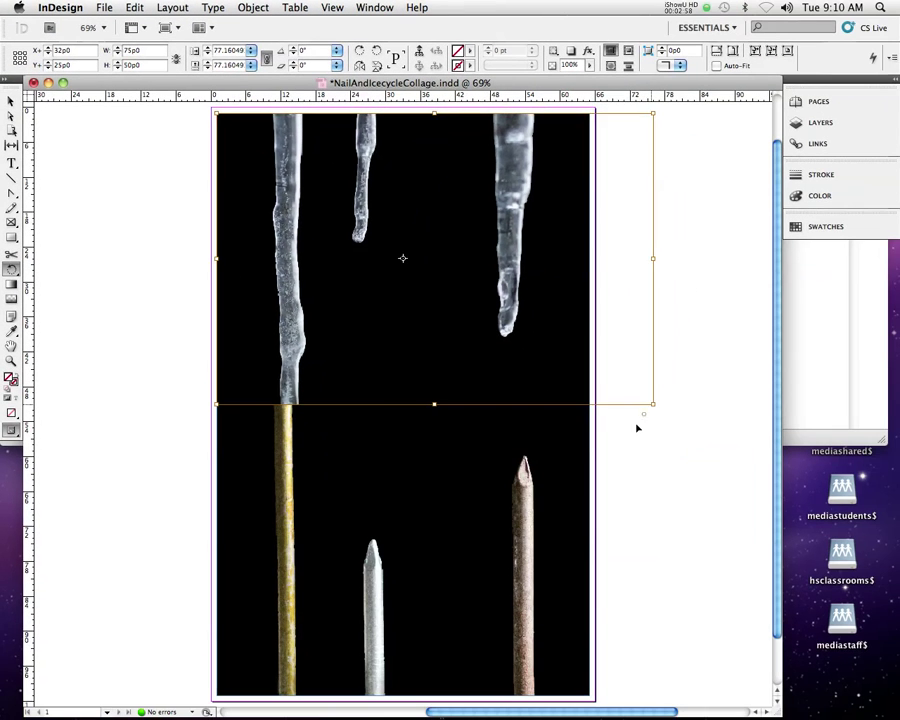
{"action": "left_click_drag", "start_coordinate": [805, 538], "coordinate": [779, 571]}
{"action": "left_click_drag", "start_coordinate": [624, 441], "coordinate": [588, 426]}
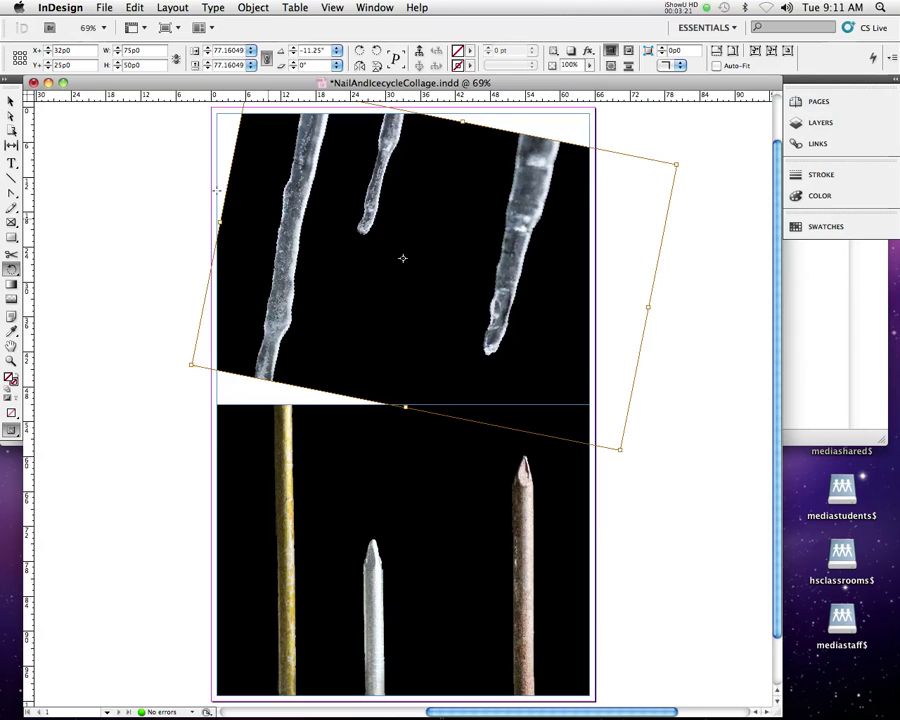
- Try enlarging the tilted icicle image, then undo to restore it upright at 77.16%
{"action": "left_click", "coordinate": [9, 116]}
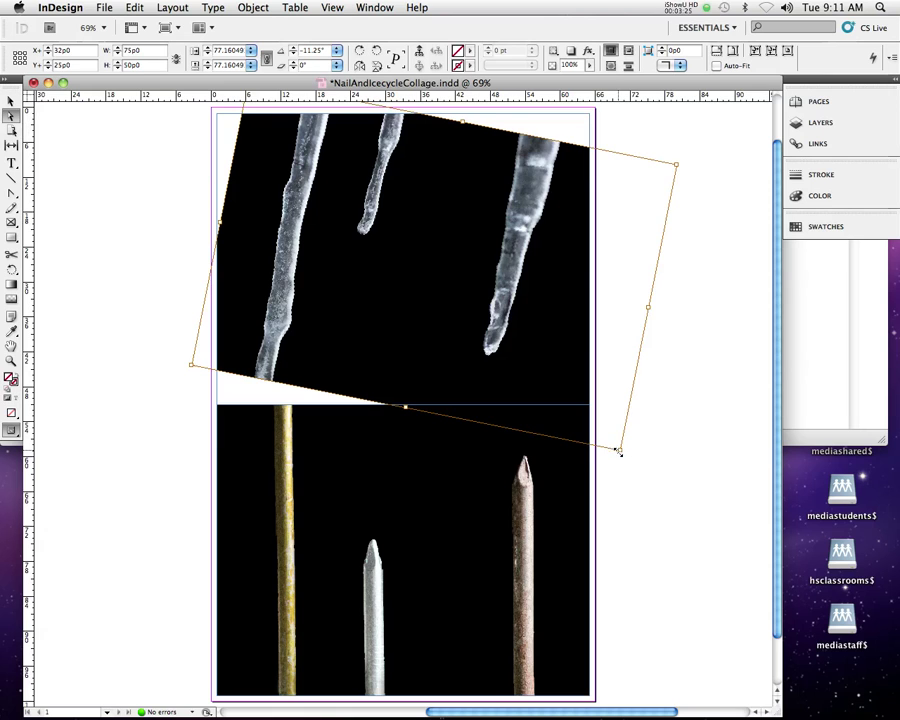
{"action": "left_click_drag", "start_coordinate": [617, 450], "coordinate": [663, 492]}
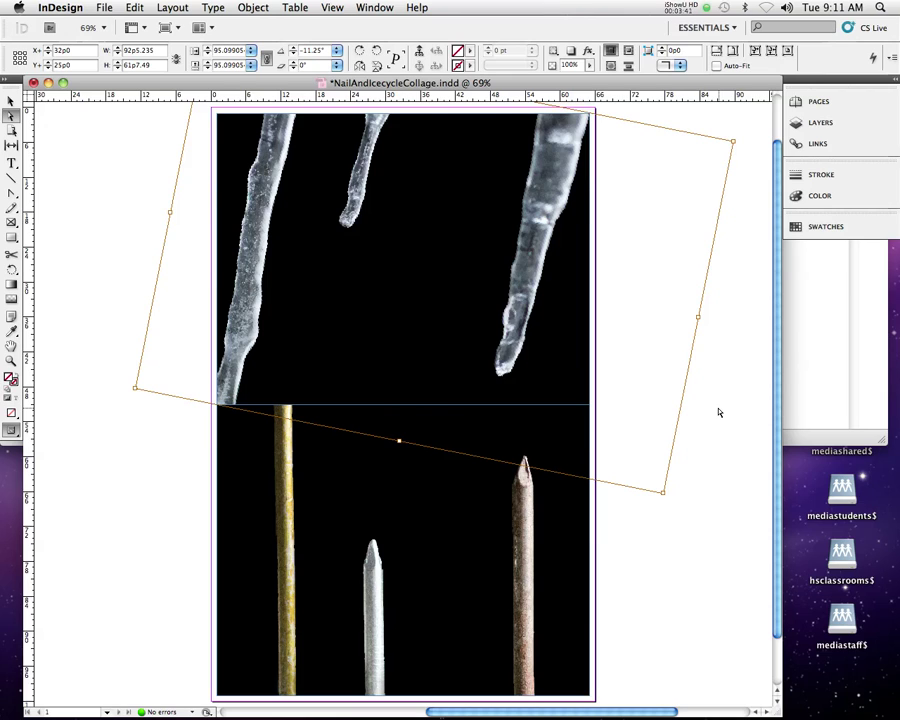
{"action": "key", "text": "super+z"}
{"action": "key", "text": "super+z"}
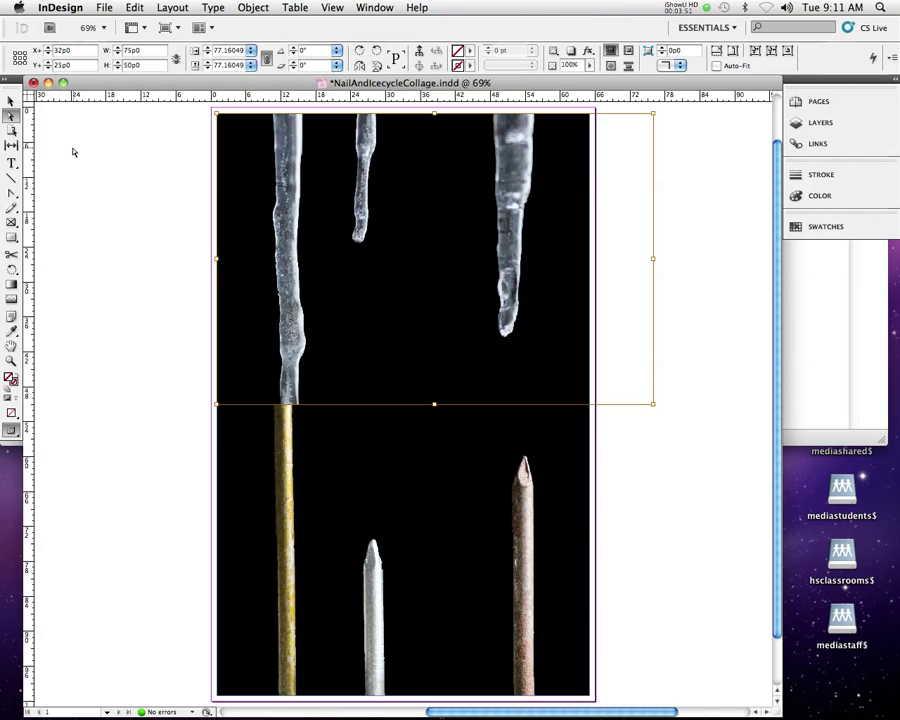
- Flip the icicle image vertically, after undoing a trial horizontal flip
{"action": "right_click", "coordinate": [422, 255]}
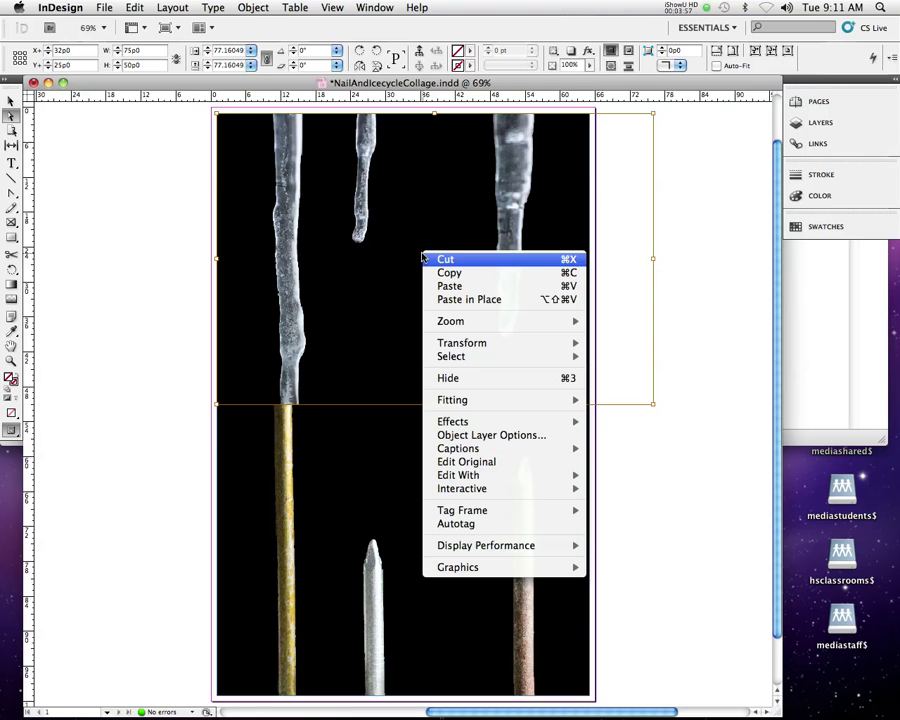
{"action": "mouse_move", "coordinate": [497, 345]}
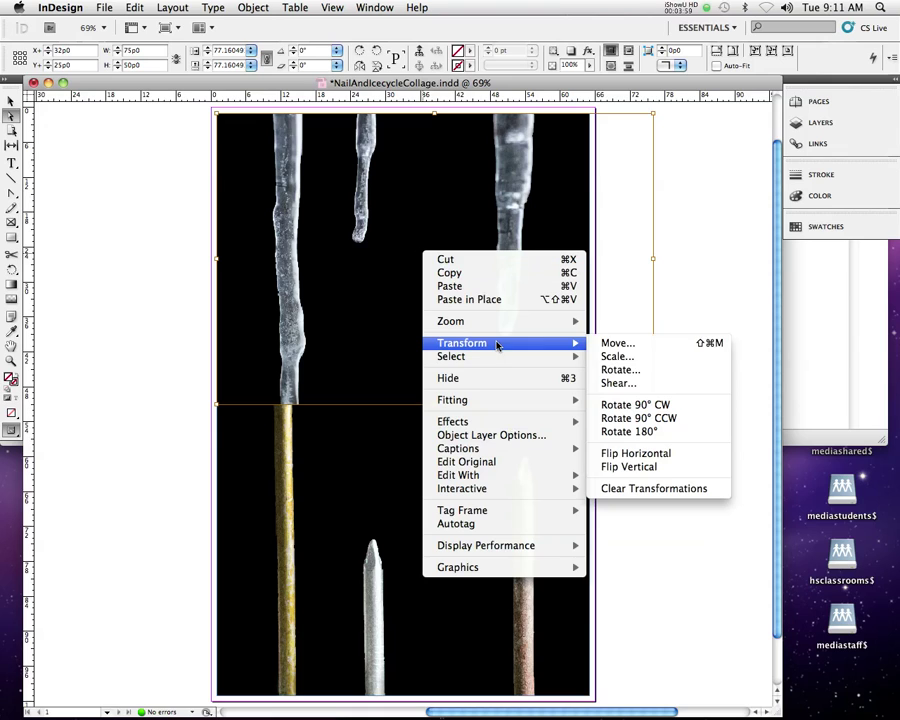
{"action": "left_click", "coordinate": [668, 453]}
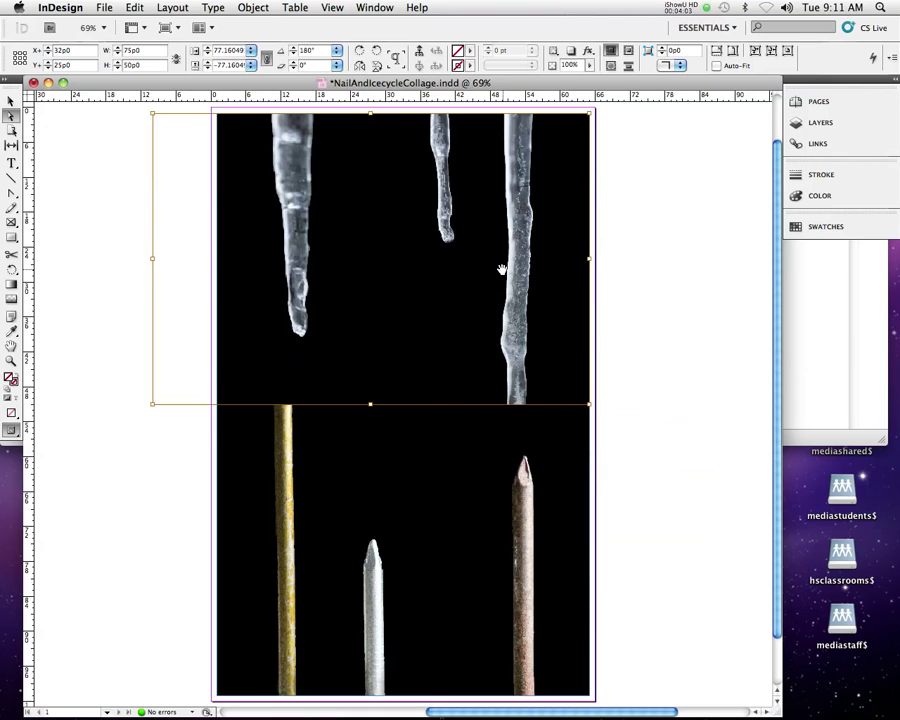
{"action": "key", "text": "super+z"}
{"action": "right_click", "coordinate": [478, 229]}
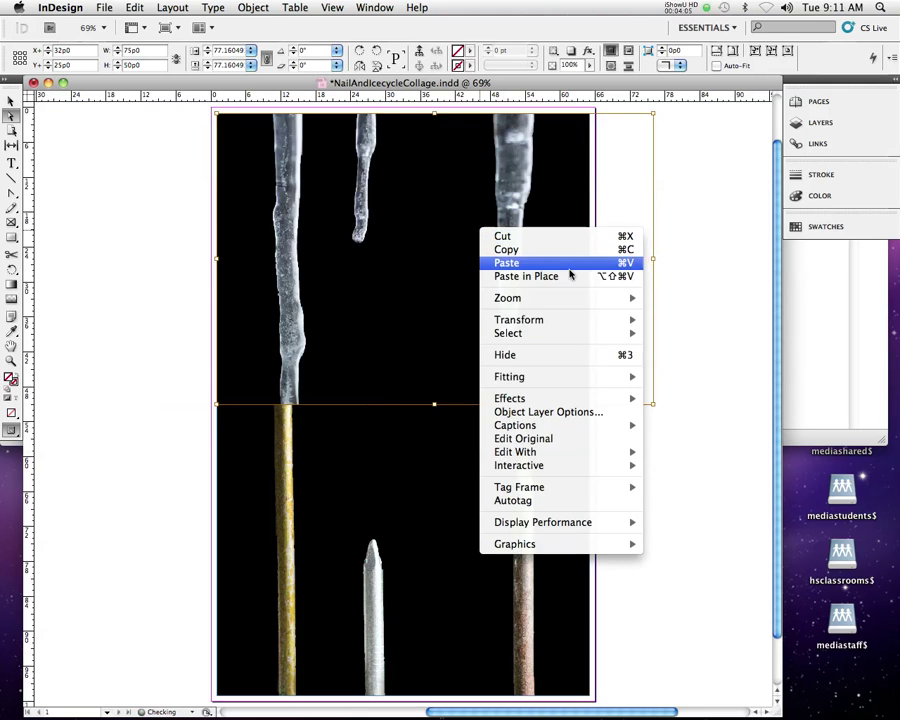
{"action": "mouse_move", "coordinate": [585, 319]}
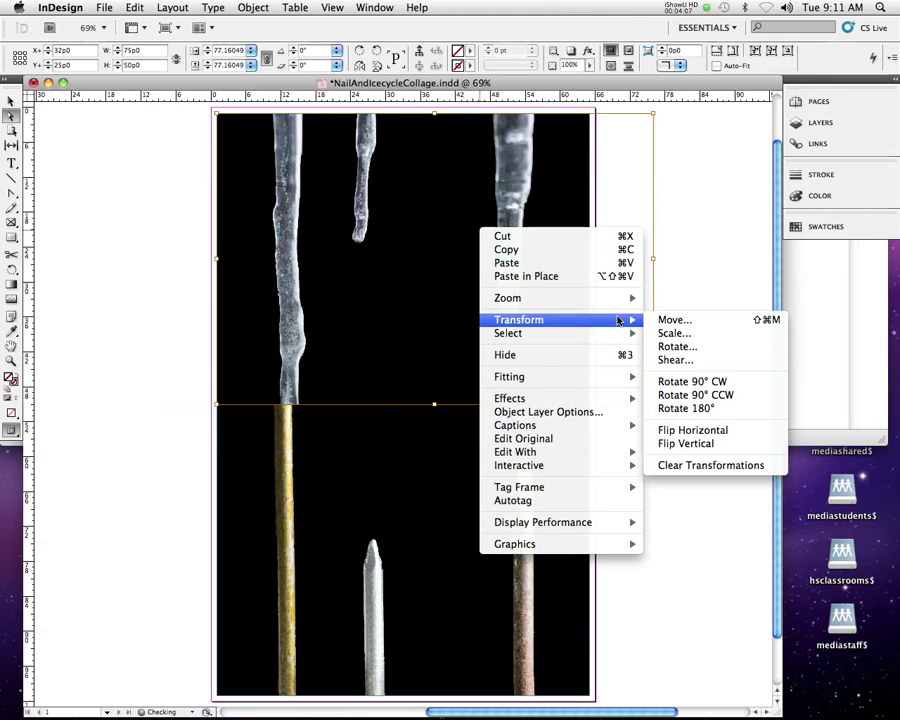
{"action": "left_click", "coordinate": [729, 452]}
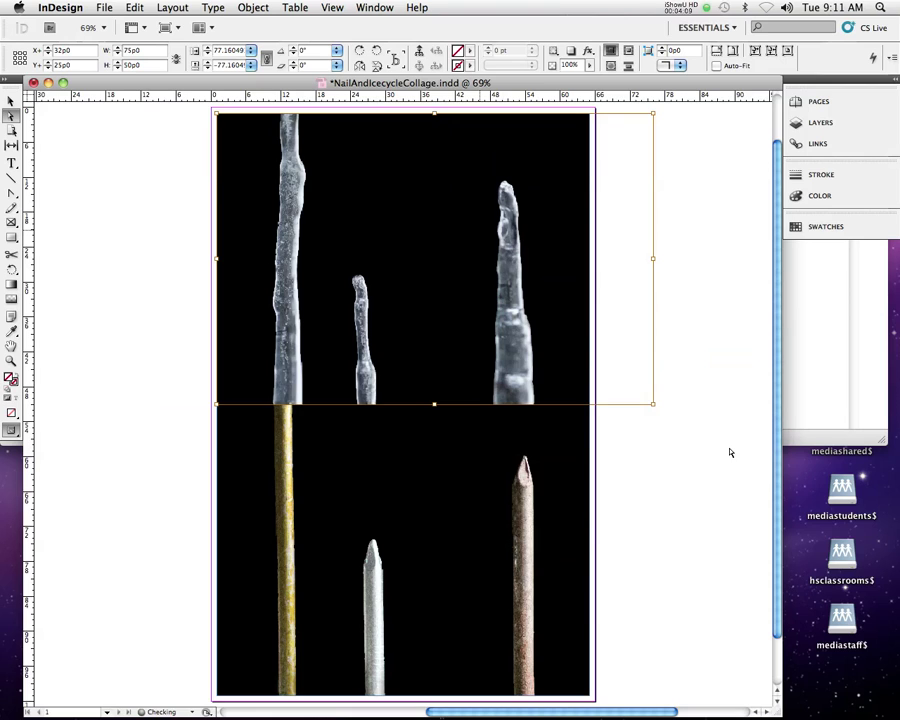
- Flip the nail frame vertically twice from its context menu
{"action": "left_click", "coordinate": [408, 555]}
{"action": "right_click", "coordinate": [409, 560]}
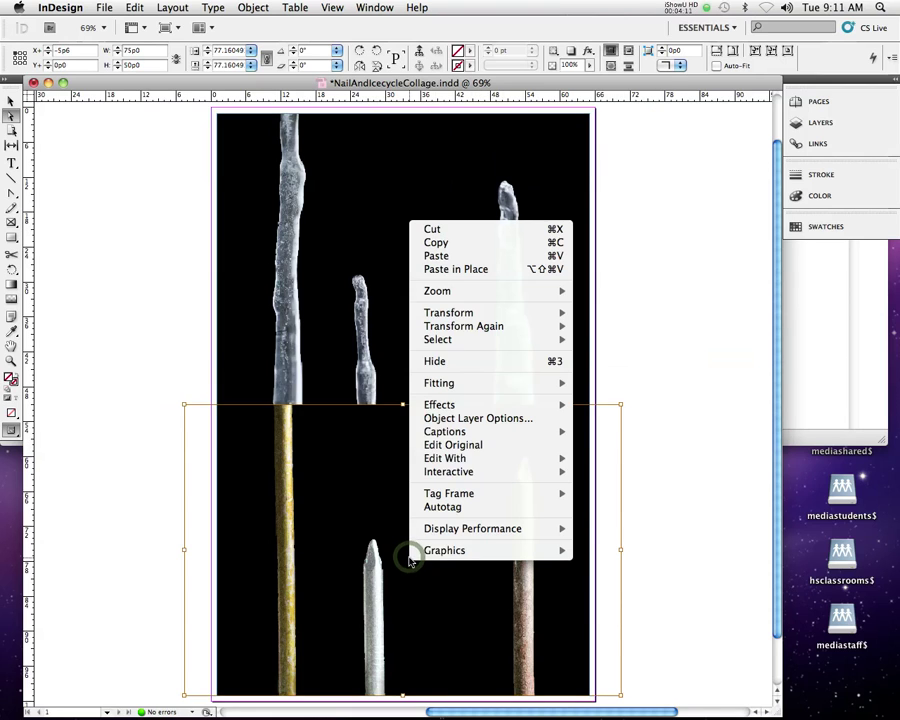
{"action": "mouse_move", "coordinate": [488, 316]}
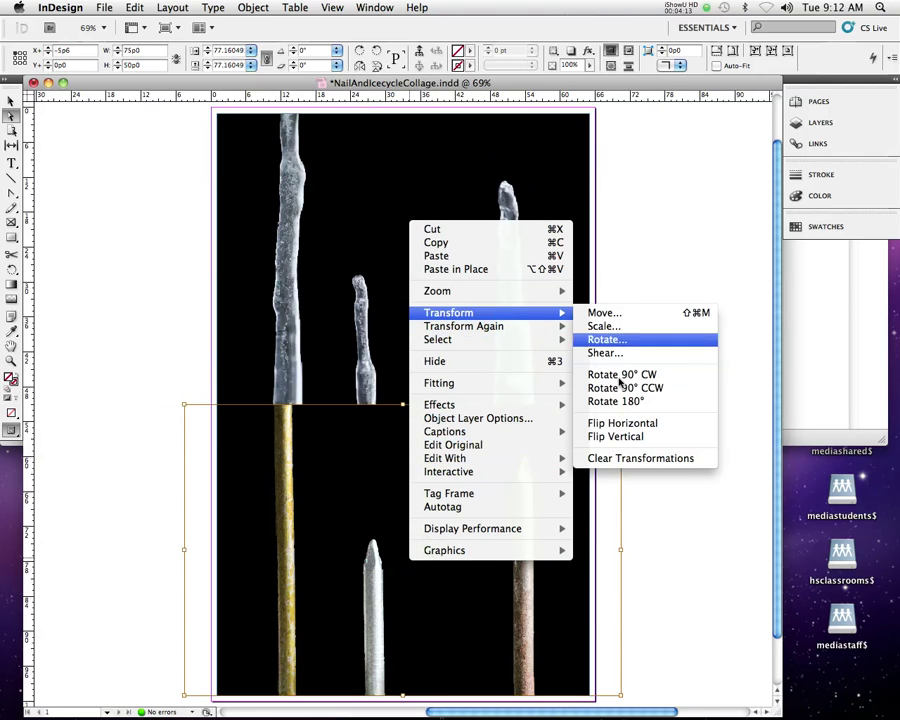
{"action": "left_click", "coordinate": [617, 436]}
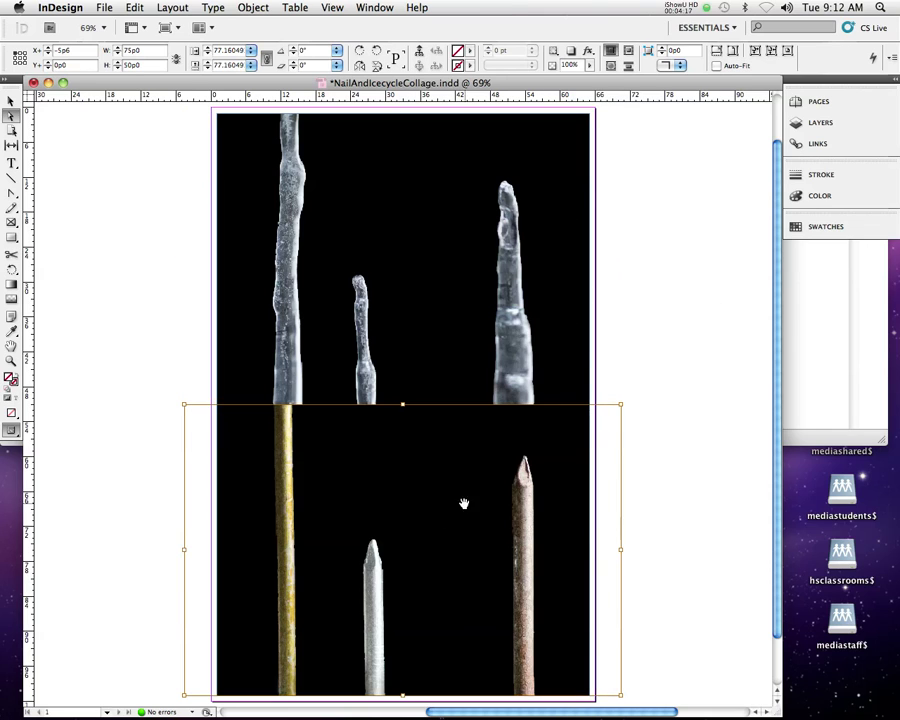
{"action": "right_click", "coordinate": [408, 538]}
{"action": "mouse_move", "coordinate": [490, 306]}
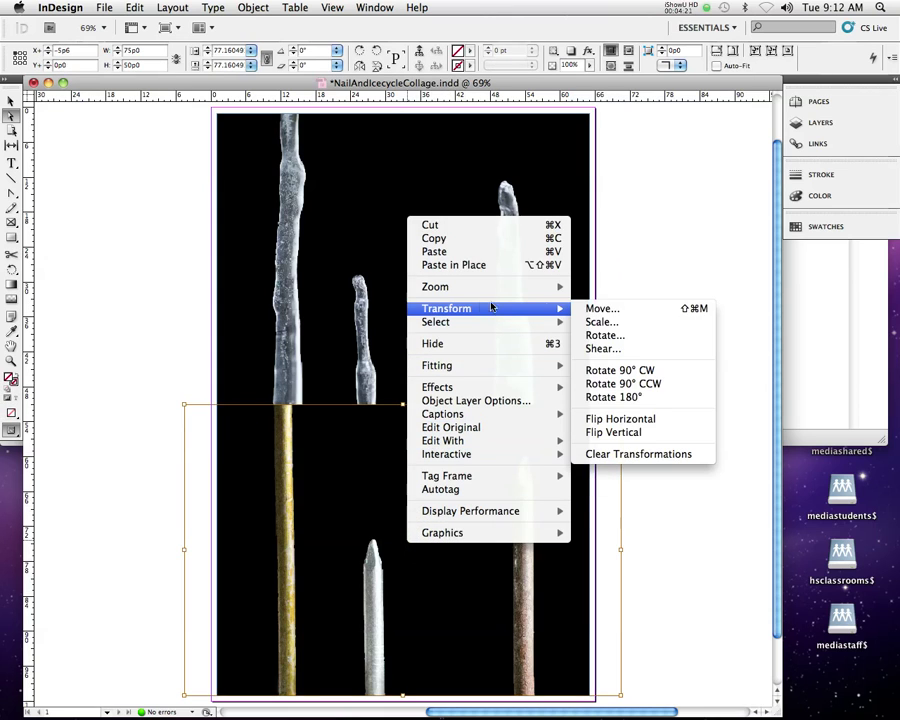
{"action": "left_click", "coordinate": [628, 432]}
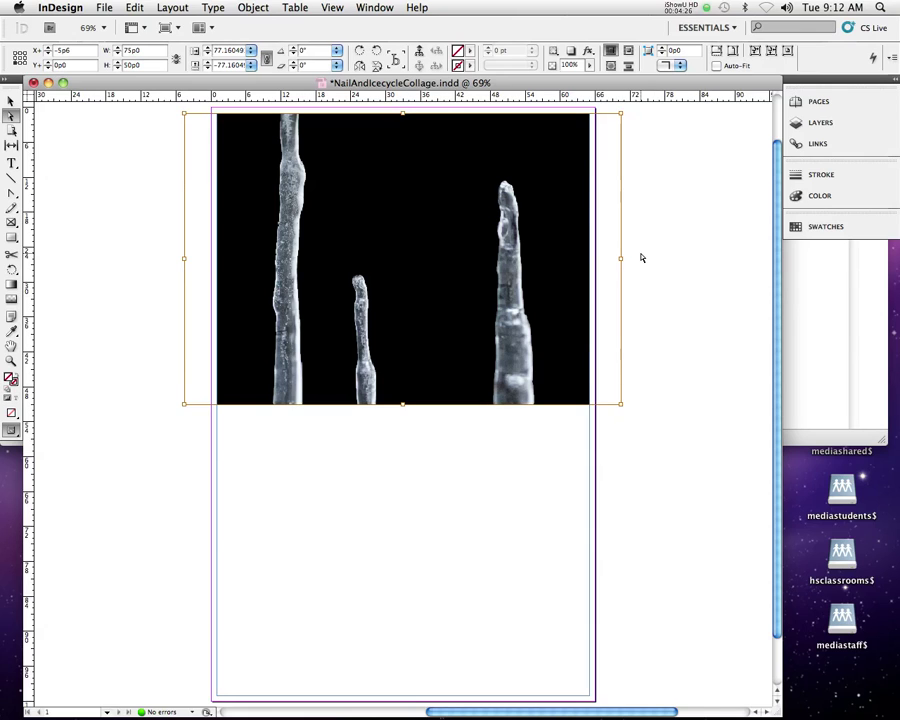
- Move the icicle picture down so its icicles line up above the nails, then deselect
{"action": "key", "text": "Down"}
{"action": "key", "text": "Down"}
{"action": "key", "text": "Down"}
{"action": "key", "text": "Down"}
{"action": "key", "text": "Down"}
{"action": "key", "text": "Down"}
{"action": "key", "text": "Down"}
{"action": "key", "text": "Down"}
{"action": "key", "text": "Down"}
{"action": "key", "text": "Down"}
{"action": "key", "text": "Down"}
{"action": "key", "text": "Down"}
{"action": "key", "text": "Down"}
{"action": "key", "text": "Down"}
{"action": "key", "text": "Down"}
{"action": "key", "text": "Down"}
{"action": "key", "text": "Down"}
{"action": "key", "text": "Down"}
{"action": "key", "text": "Down"}
{"action": "key", "text": "Down"}
{"action": "key", "text": "Down"}
{"action": "key", "text": "Down"}
{"action": "key", "text": "Down"}
{"action": "key", "text": "Down"}
{"action": "key", "text": "Down"}
{"action": "key", "text": "Down"}
{"action": "key", "text": "Down"}
{"action": "key", "text": "Down"}
{"action": "key", "text": "Down"}
{"action": "key", "text": "Down"}
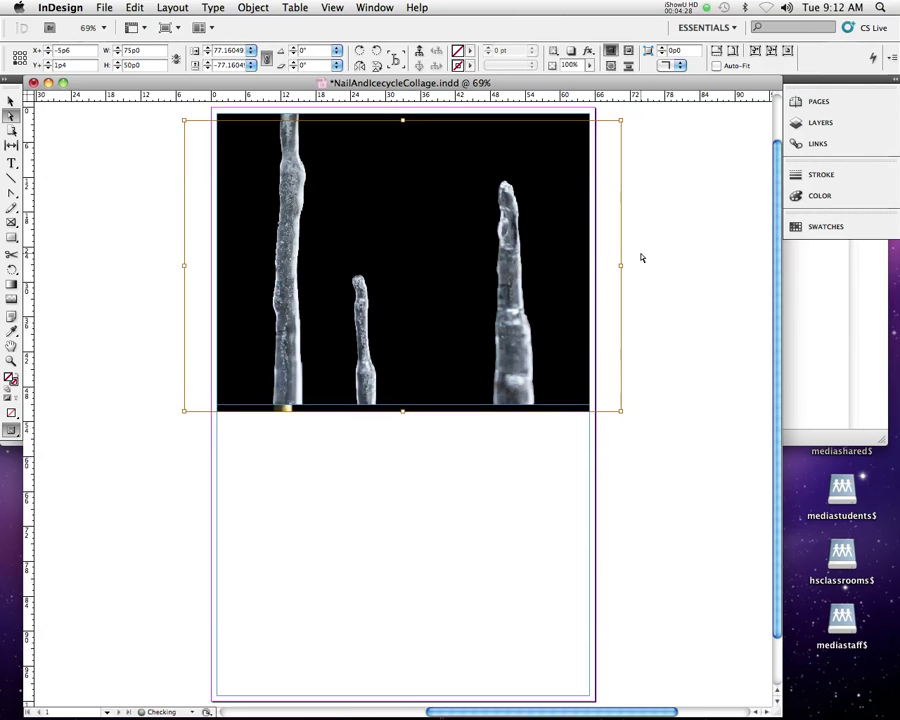
{"action": "key", "text": "Down"}
{"action": "key", "text": "Down"}
{"action": "key", "text": "Down"}
{"action": "key", "text": "Down"}
{"action": "key", "text": "Down"}
{"action": "key", "text": "Down"}
{"action": "key", "text": "Down"}
{"action": "key", "text": "Down"}
{"action": "key", "text": "Down"}
{"action": "key", "text": "Down"}
{"action": "key", "text": "Down"}
{"action": "key", "text": "Down"}
{"action": "key", "text": "Down"}
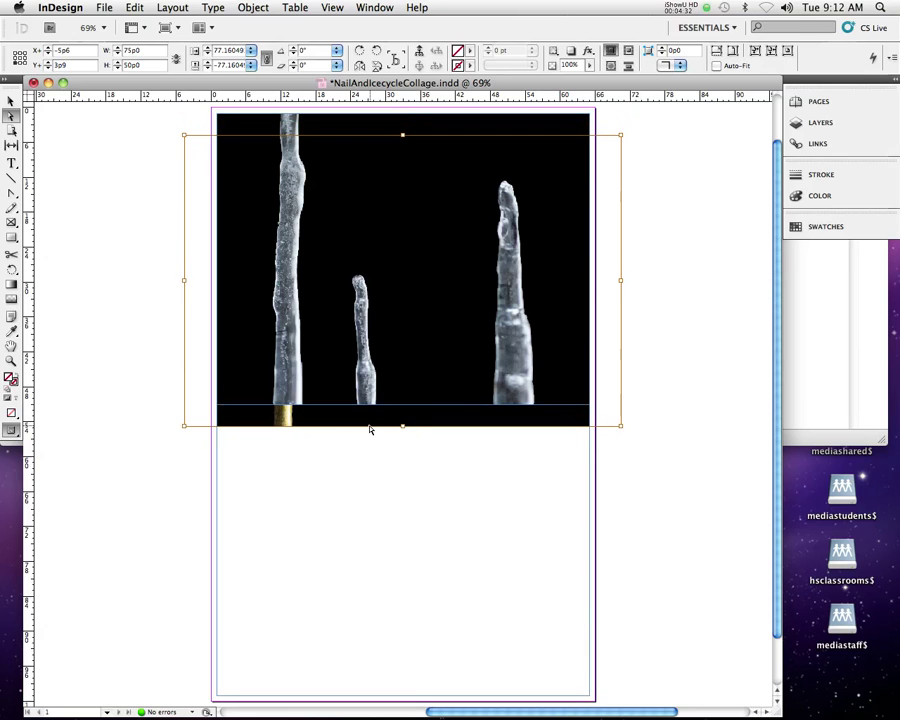
{"action": "left_click_drag", "start_coordinate": [364, 417], "coordinate": [363, 694]}
{"action": "left_click", "coordinate": [697, 497]}
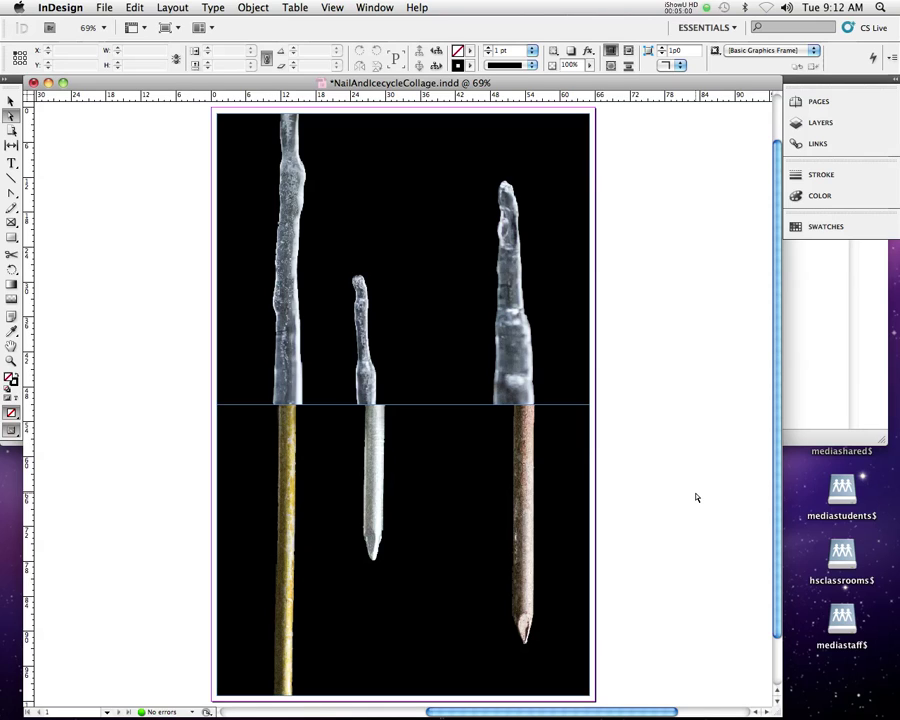
{"action": "left_click", "coordinate": [10, 101]}
- Select the whole collage and try a 90° rotation with Free Transform
{"action": "left_click_drag", "start_coordinate": [140, 257], "coordinate": [261, 502]}
{"action": "scroll", "coordinate": [240, 486], "scroll_direction": "left", "scroll_amount": 10}
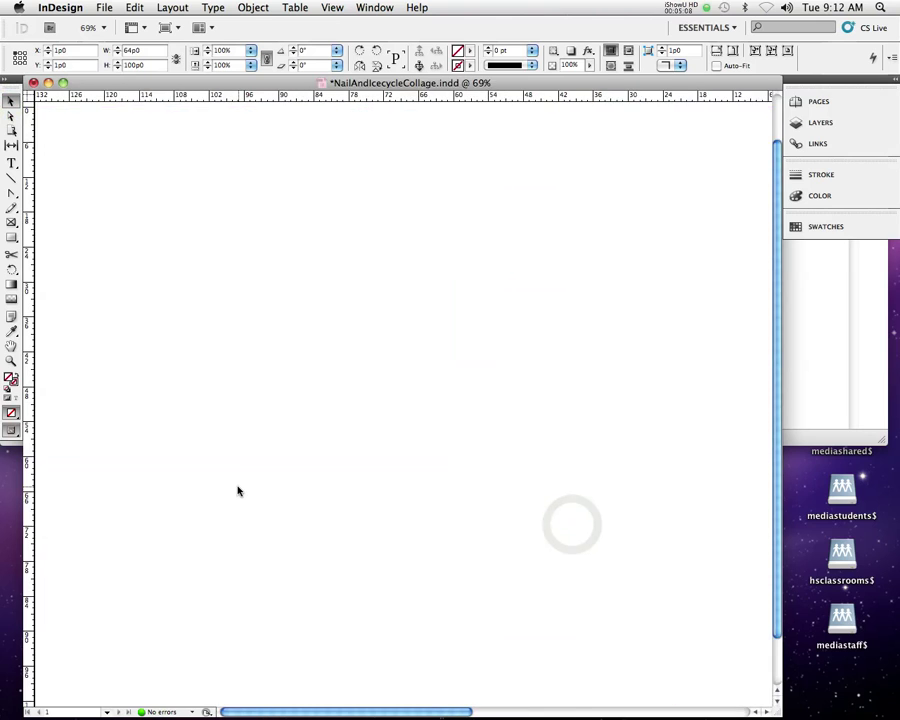
{"action": "scroll", "coordinate": [238, 490], "scroll_direction": "right", "scroll_amount": 5}
{"action": "scroll", "coordinate": [238, 490], "scroll_direction": "right", "scroll_amount": 5}
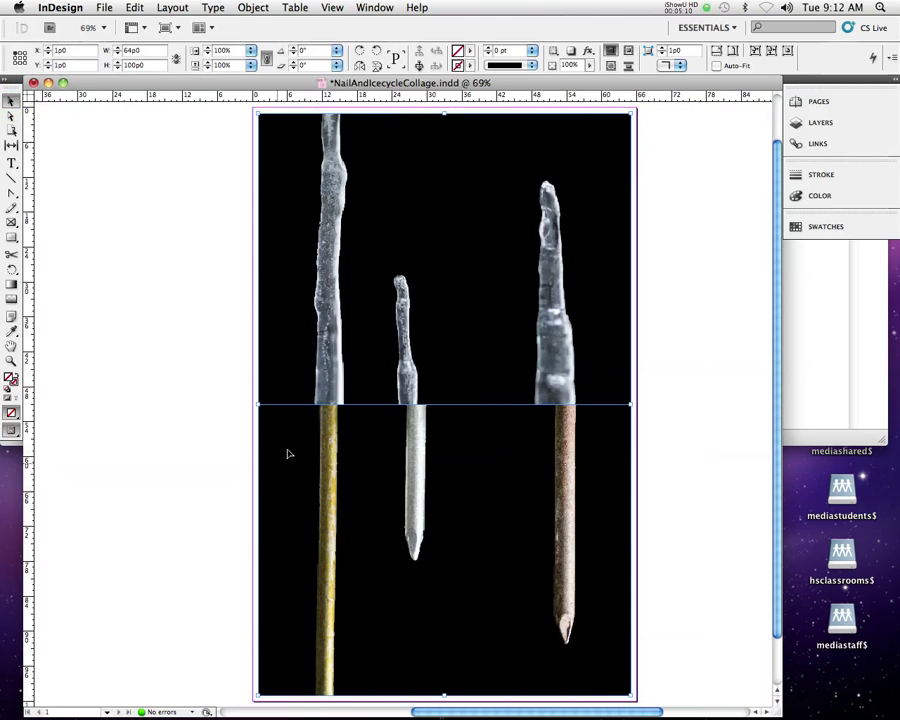
{"action": "left_click", "coordinate": [12, 268]}
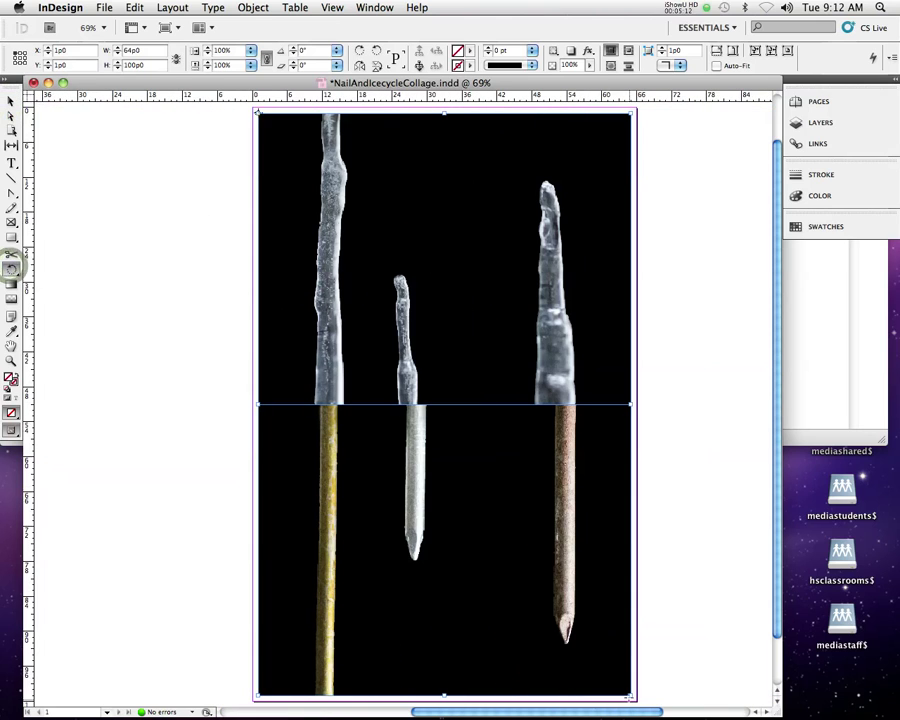
{"action": "left_click_drag", "start_coordinate": [629, 692], "coordinate": [275, 510]}
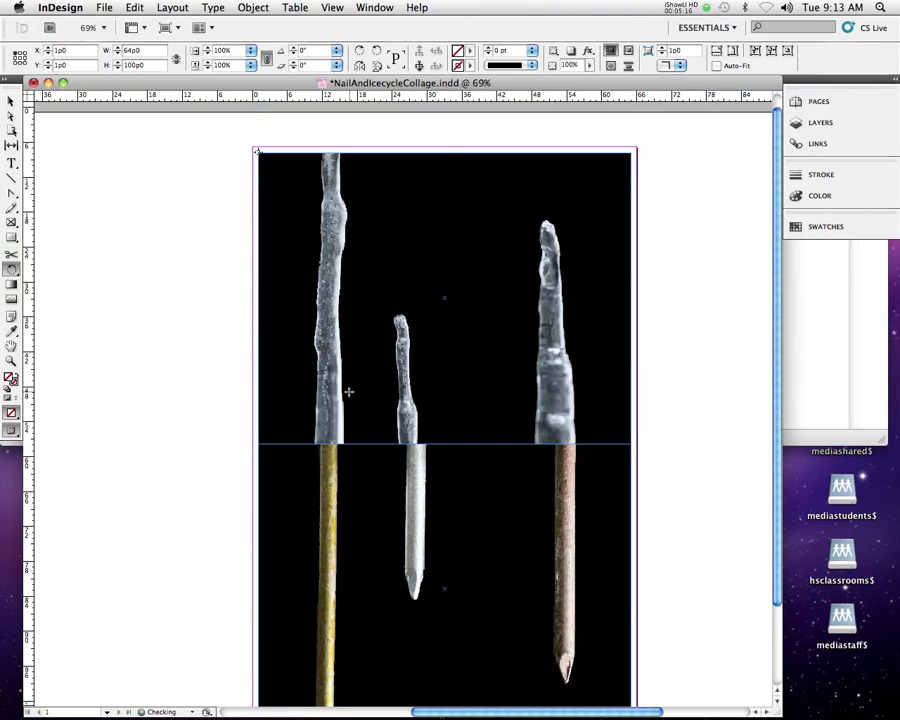
- Set the centre as reference point, zoom out, rotate the collage 180°, then undo
{"action": "left_click", "coordinate": [257, 152]}
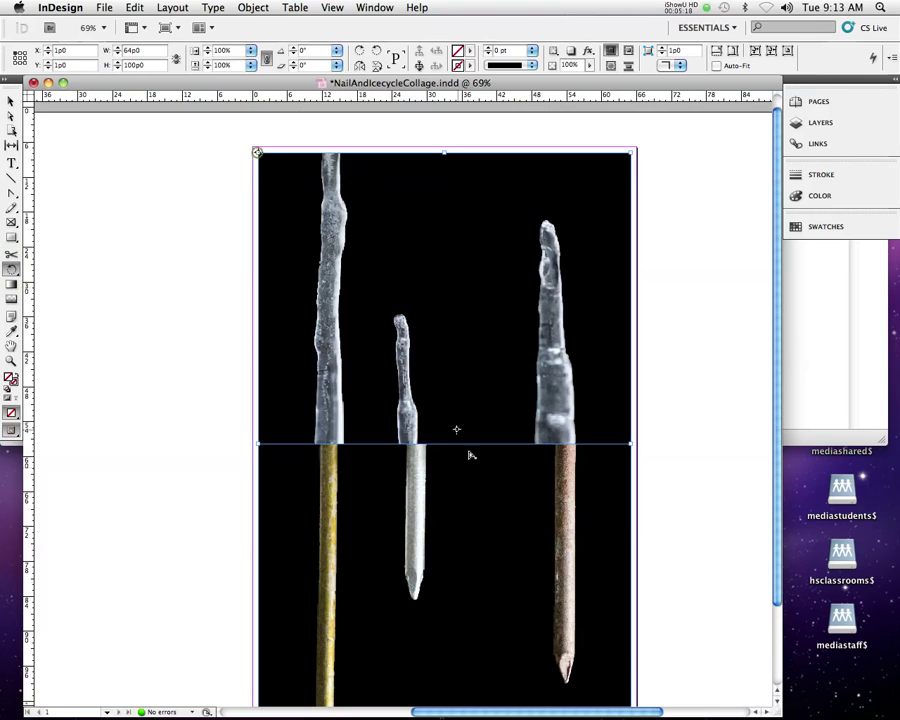
{"action": "left_click", "coordinate": [444, 443]}
{"action": "key", "text": "super+minus"}
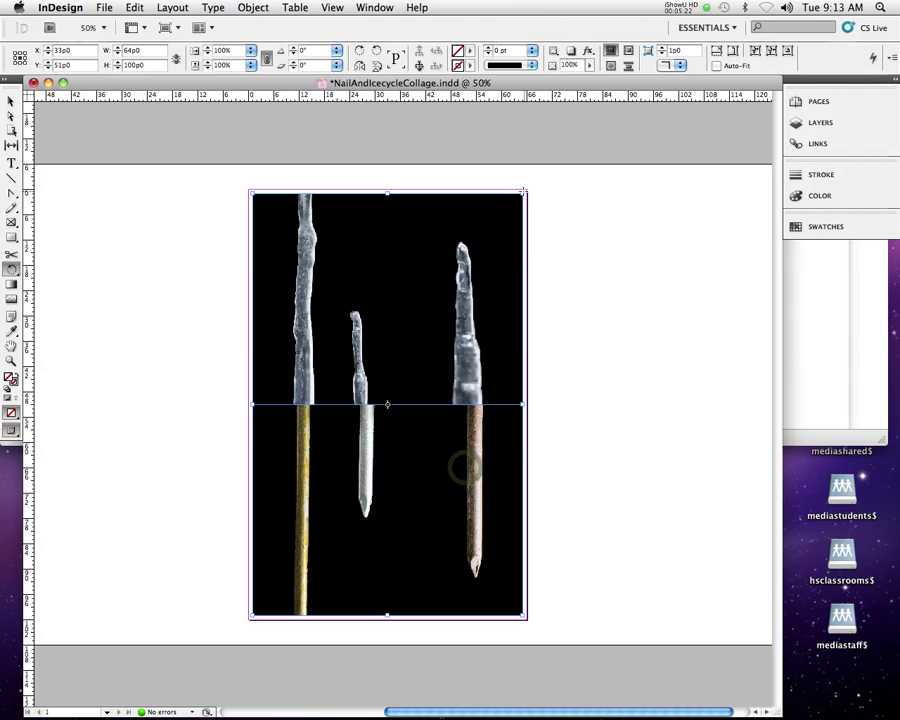
{"action": "left_click_drag", "start_coordinate": [522, 195], "coordinate": [309, 612]}
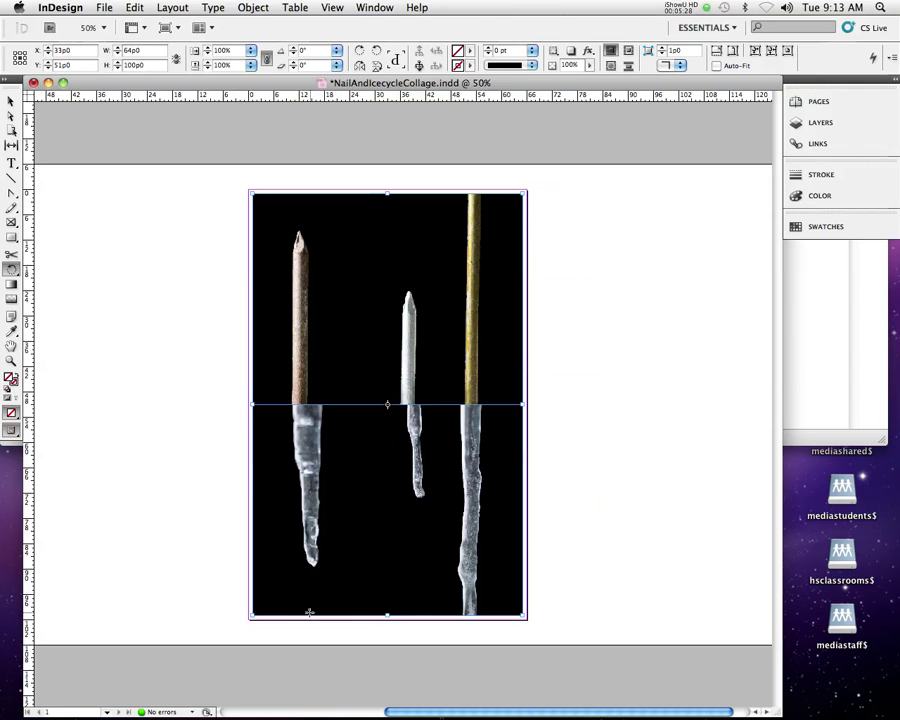
{"action": "key", "text": "super+z"}
- Flip the entire collage vertically via Transform > Flip Vertical
{"action": "right_click", "coordinate": [392, 318]}
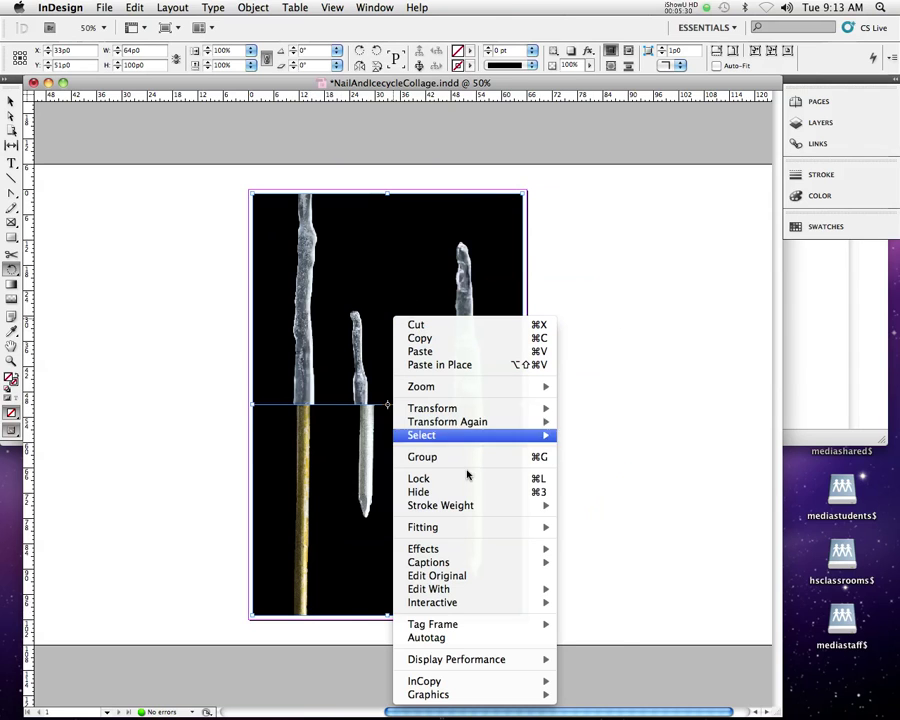
{"action": "mouse_move", "coordinate": [460, 409]}
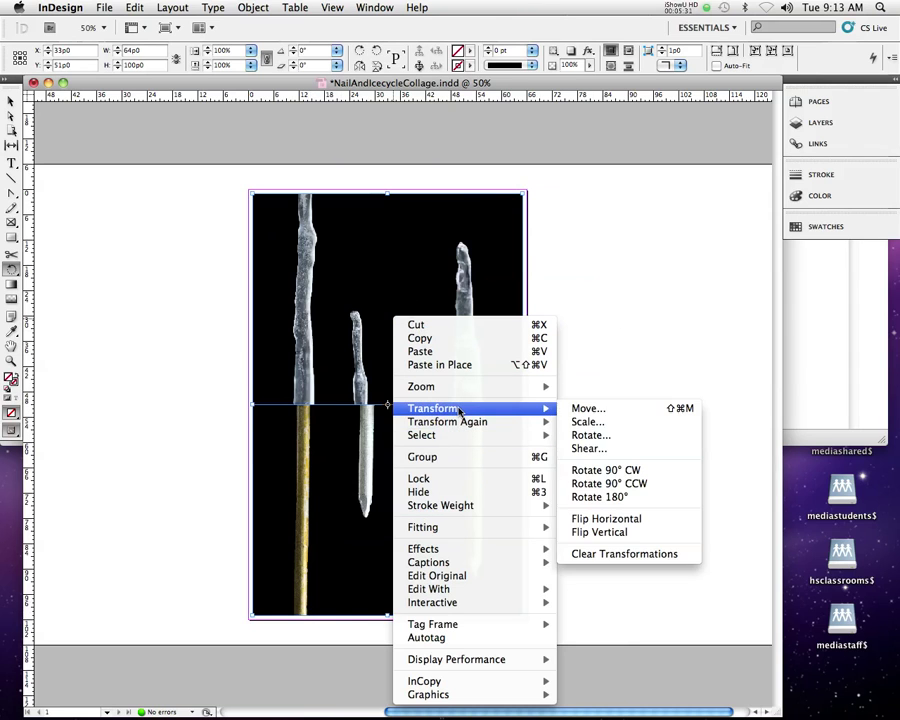
{"action": "left_click", "coordinate": [607, 533]}
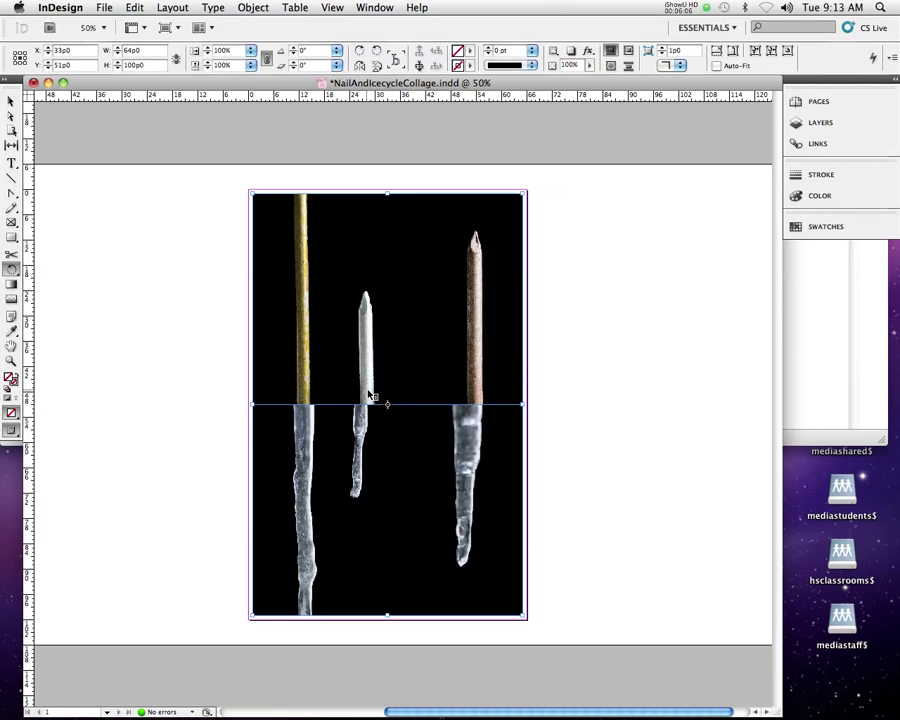
- Nudge the icicle picture up five steps, paste the nails back, and reselect the icicles
{"action": "left_click", "coordinate": [368, 393]}
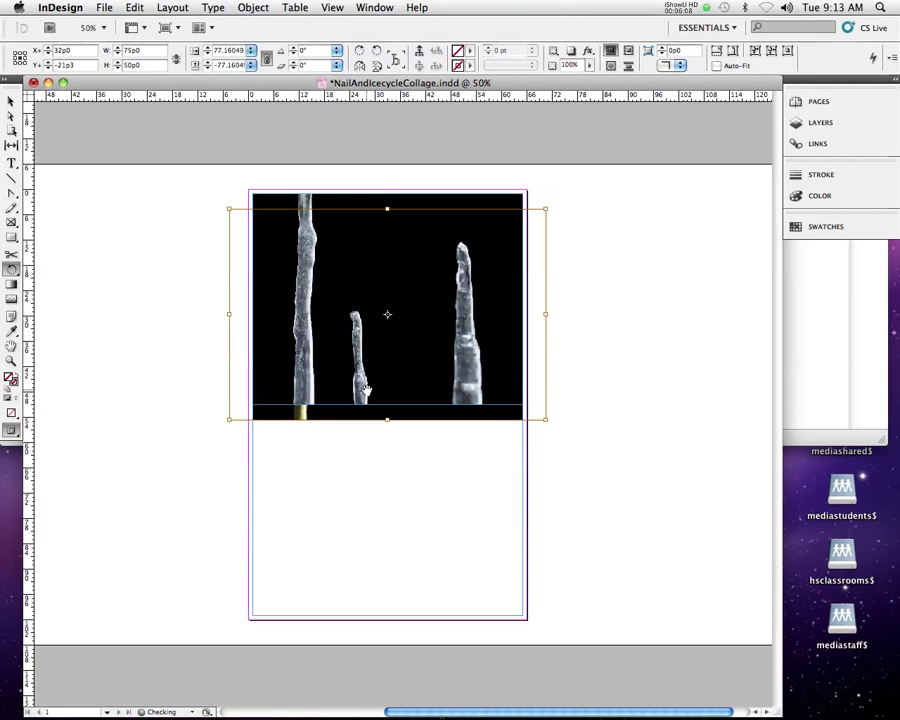
{"action": "key", "text": "Up"}
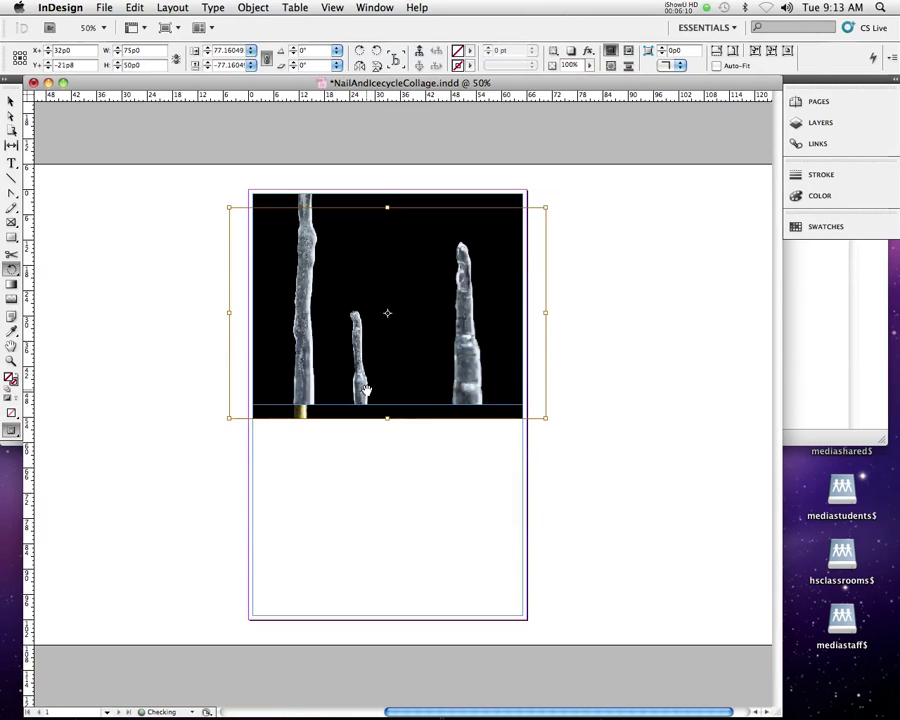
{"action": "key", "text": "Up"}
{"action": "key", "text": "Up"}
{"action": "key", "text": "Up"}
{"action": "key", "text": "Up"}
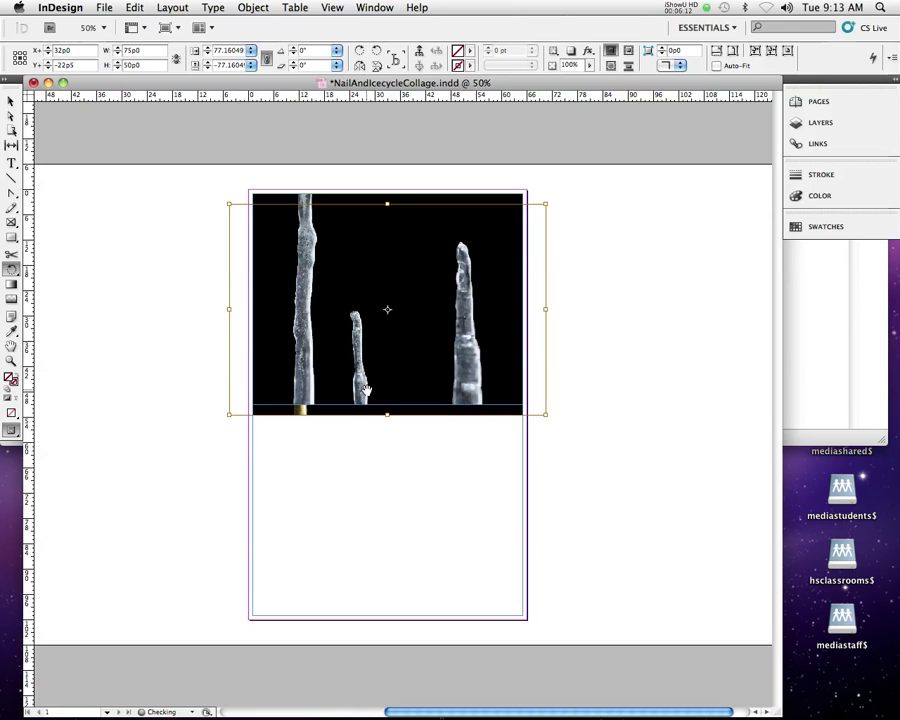
{"action": "key", "text": "Up"}
{"action": "key", "text": "Up"}
{"action": "key", "text": "Up"}
{"action": "key", "text": "Up"}
{"action": "key", "text": "Up"}
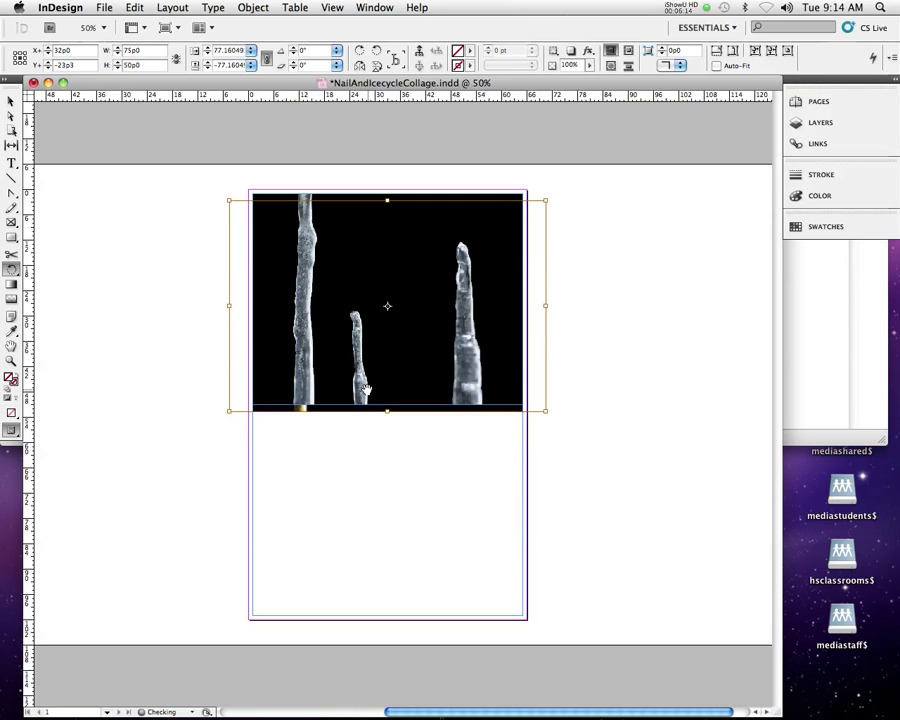
{"action": "key", "text": "Up"}
{"action": "key", "text": "Up"}
{"action": "key", "text": "Up"}
{"action": "key", "text": "Up"}
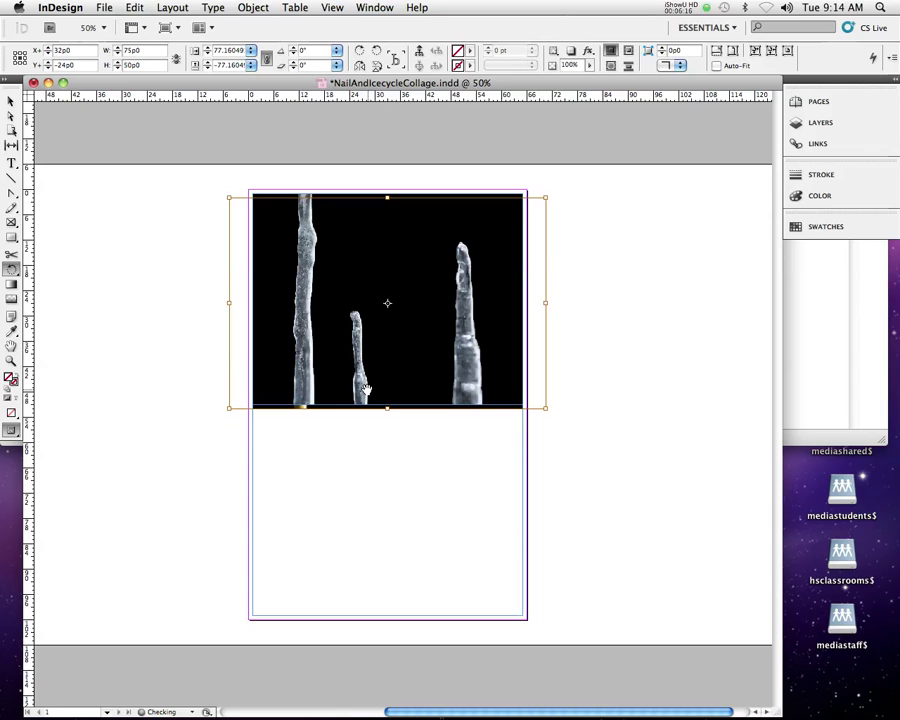
{"action": "key", "text": "Up"}
{"action": "key", "text": "Up"}
{"action": "key", "text": "Up"}
{"action": "key", "text": "Up"}
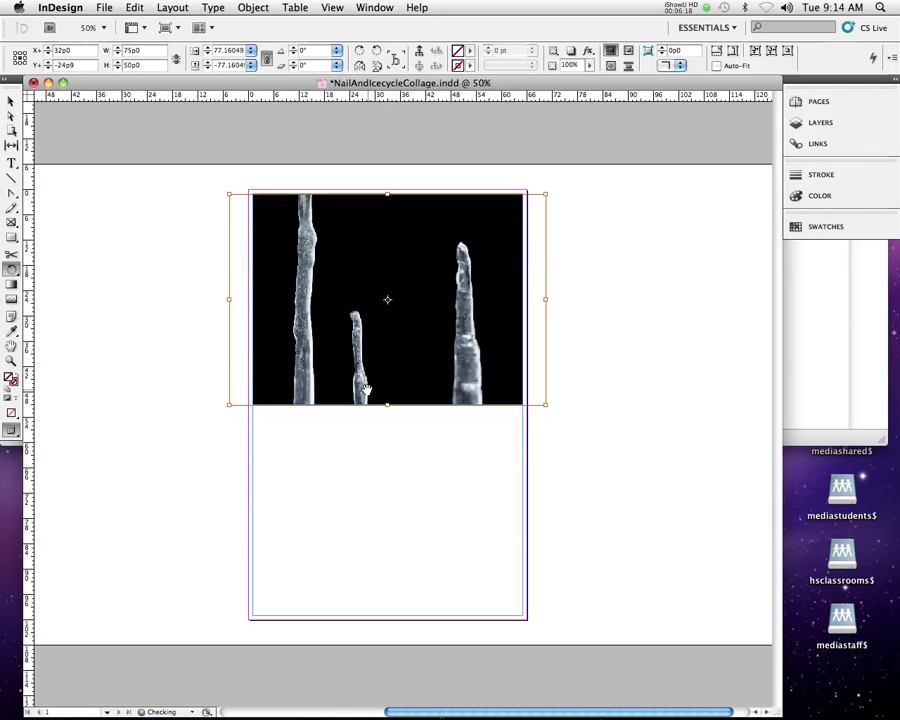
{"action": "key", "text": "super+v"}
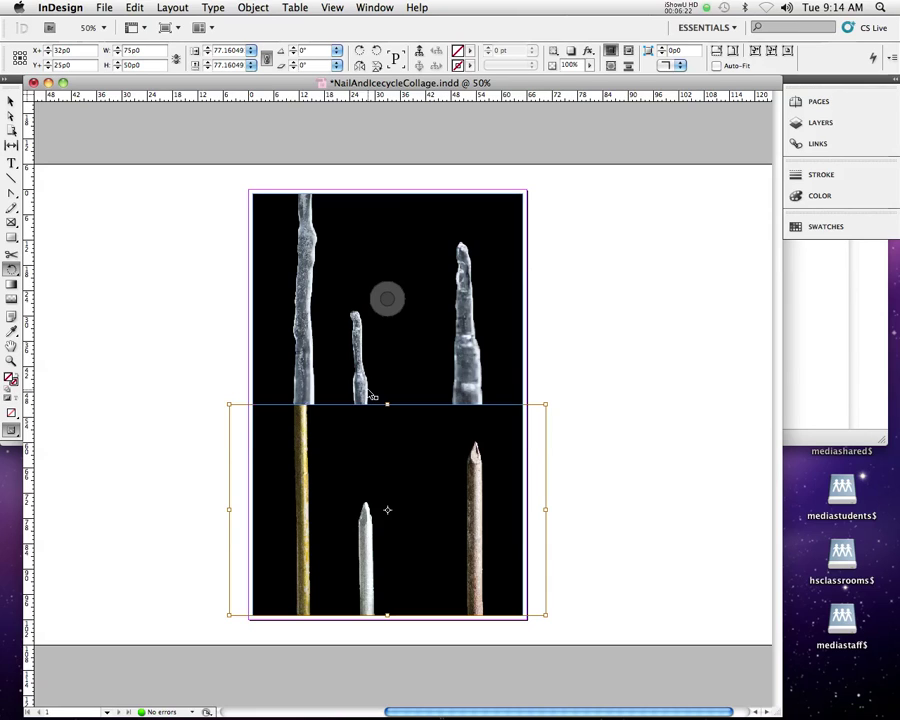
{"action": "double_click", "coordinate": [368, 390]}
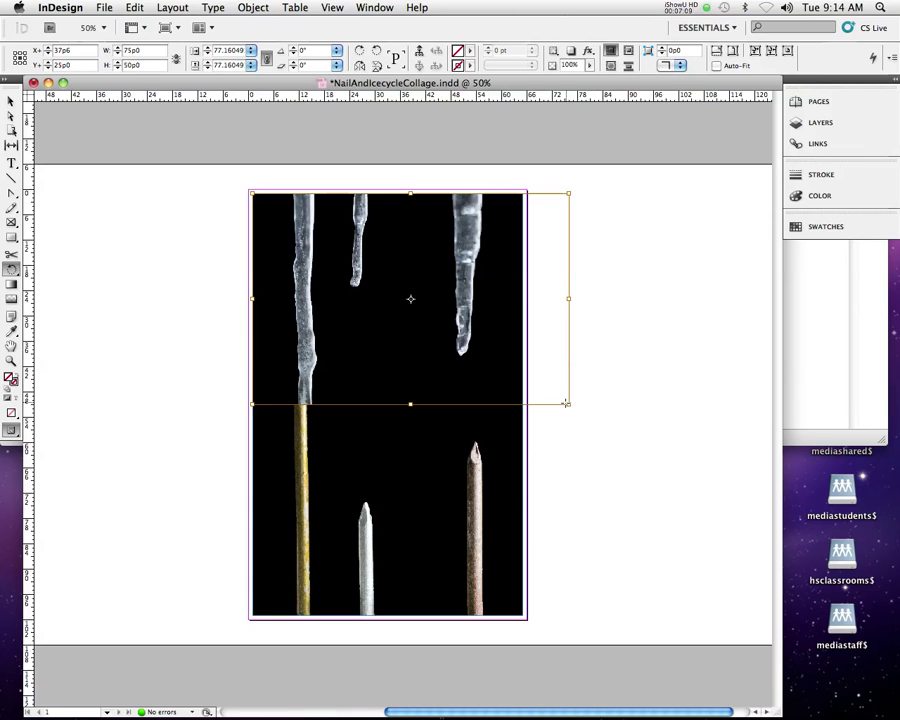
- Test-scale the icicle picture, keep it at 77.16%, and shift it slightly within its frame
{"action": "key", "text": "a"}
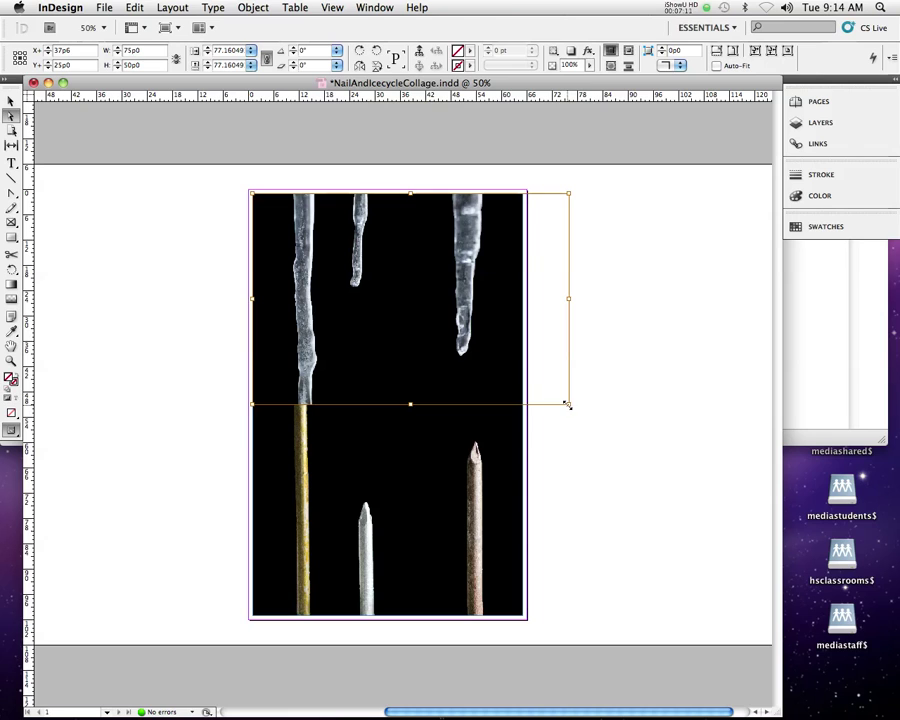
{"action": "left_click_drag", "start_coordinate": [567, 404], "coordinate": [661, 492]}
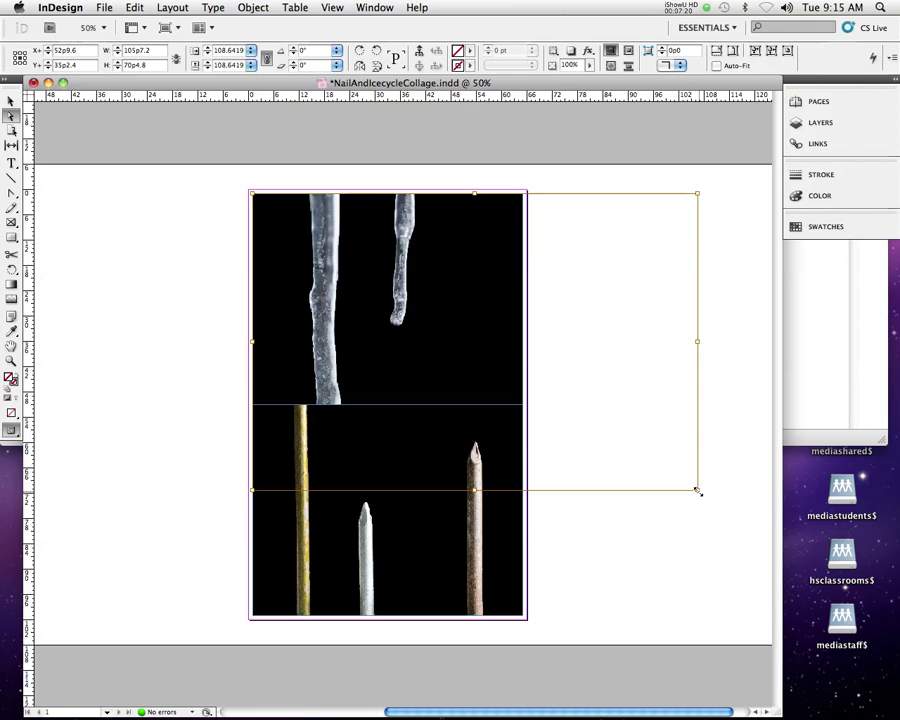
{"action": "left_click_drag", "start_coordinate": [697, 490], "coordinate": [568, 404]}
{"action": "mouse_move", "coordinate": [401, 306]}
{"action": "left_mouse_down"}
{"action": "mouse_move", "coordinate": [398, 313]}
{"action": "mouse_move", "coordinate": [401, 304]}
{"action": "left_mouse_up"}
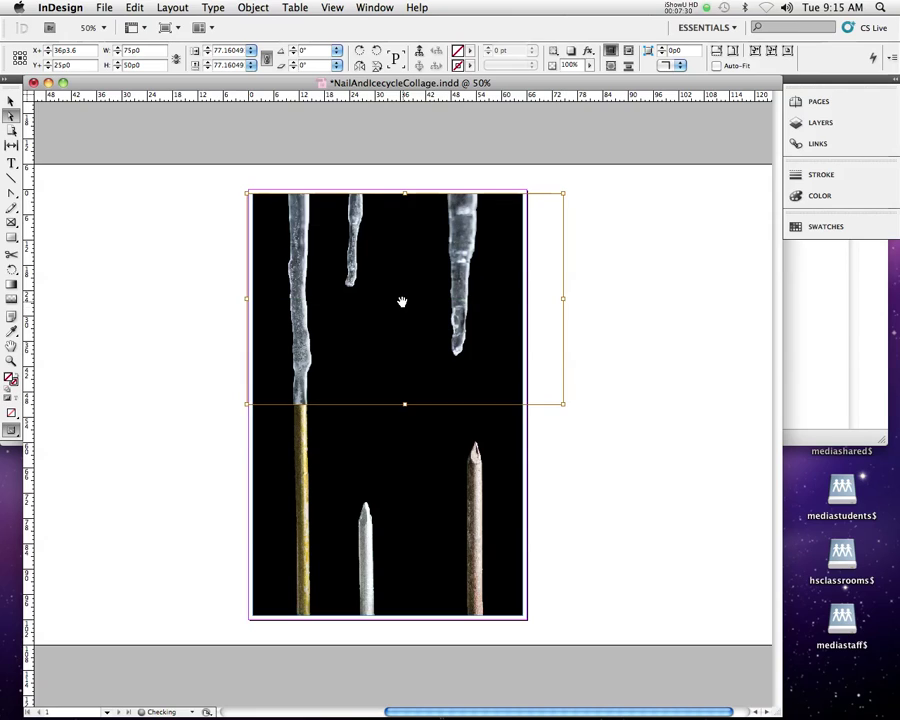